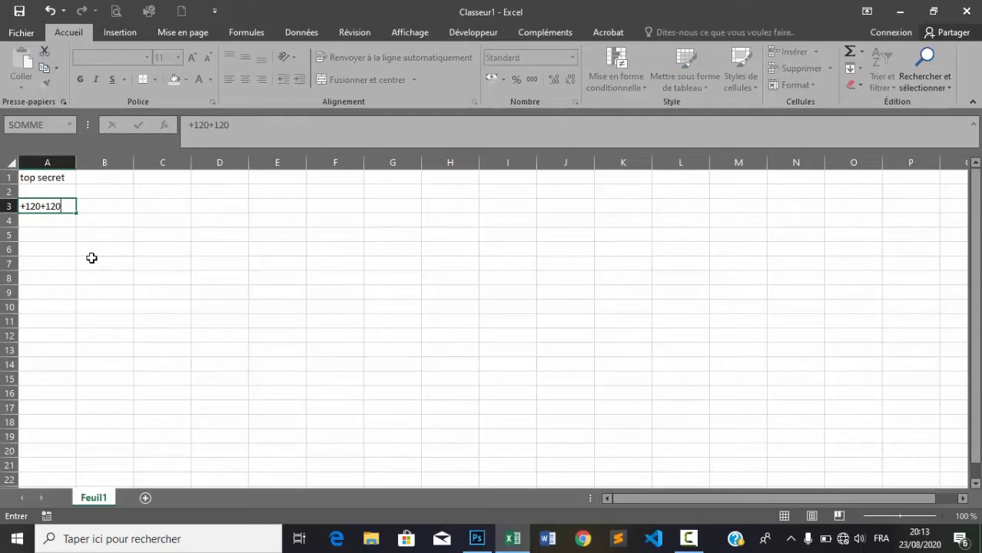
# Step: Commit the 240 total in A3, then make the A1:A3 text white to hide it
pyautogui.press('Return')
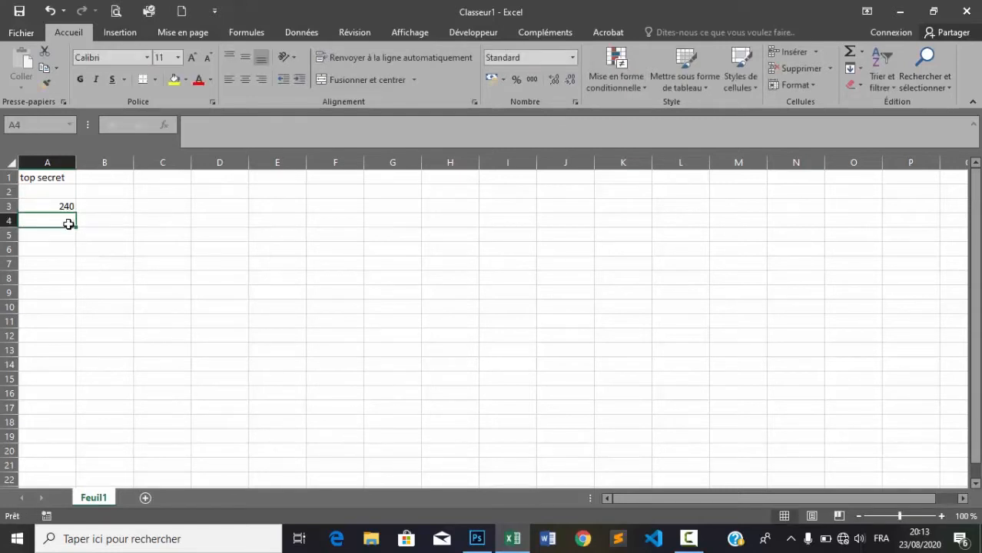
pyautogui.moveTo(48, 177); pyautogui.dragTo(60, 206)
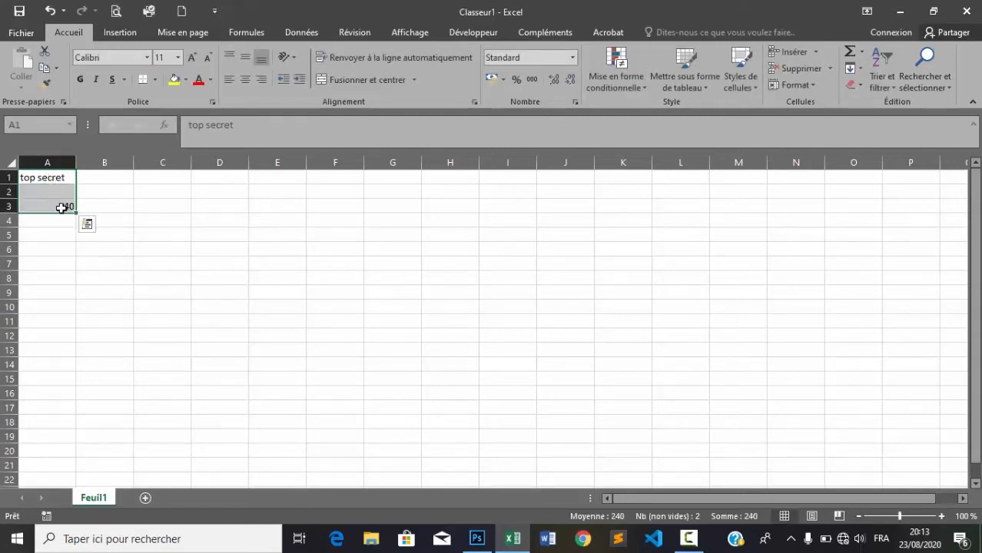
pyautogui.click(211, 80)
pyautogui.click(202, 127)
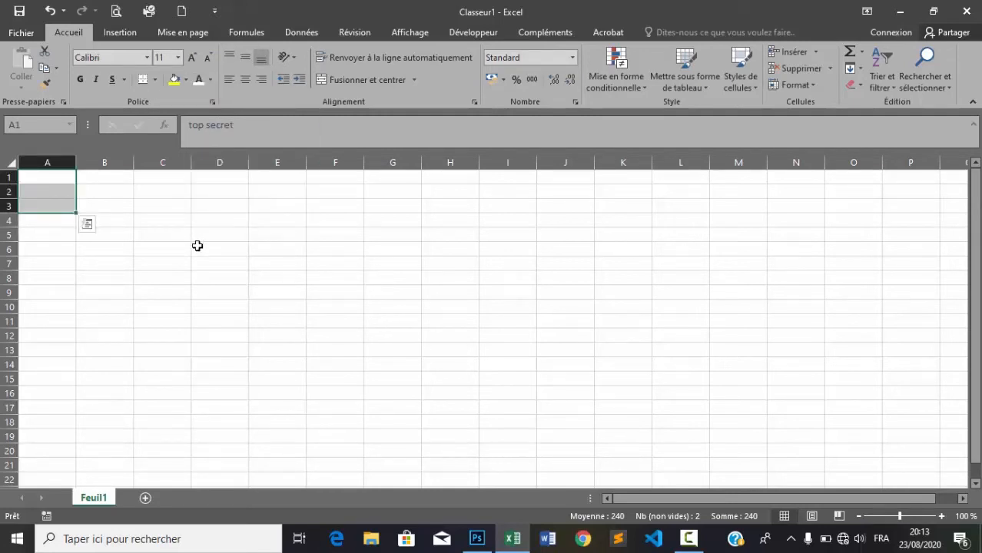
pyautogui.click(175, 275)
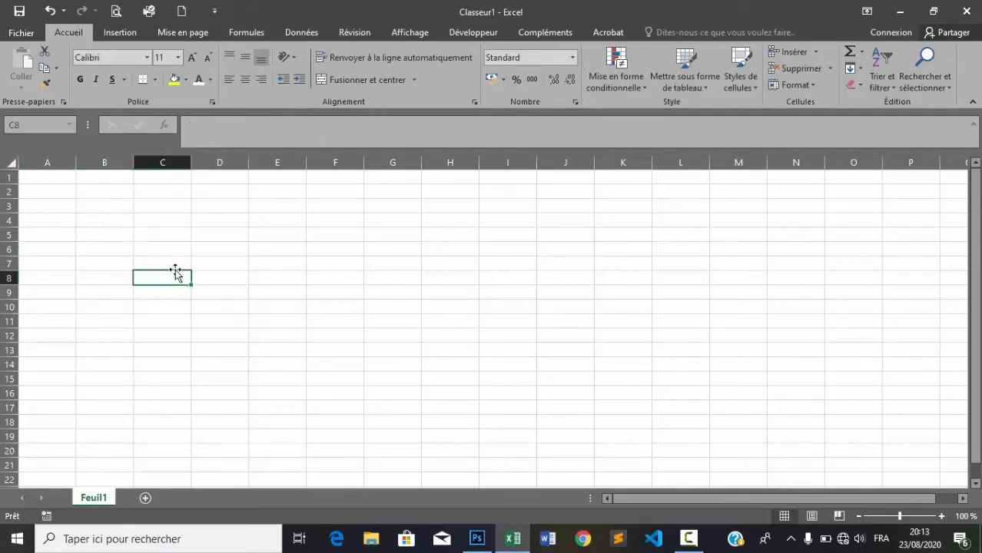
# Step: Protect Feuil1 with Protéger la feuille, entering the password and confirming it
pyautogui.rightClick(92, 498)
pyautogui.click(155, 416)
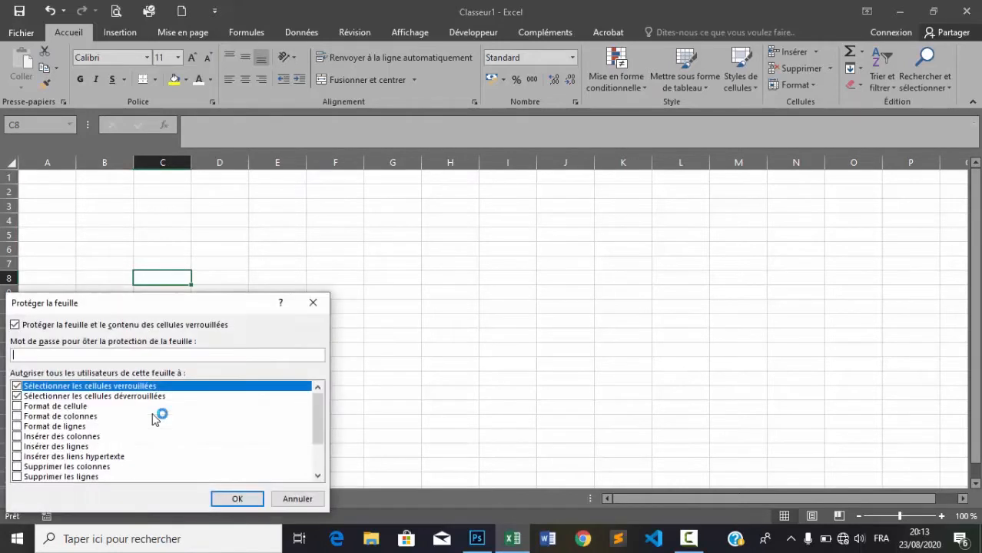
pyautogui.write('•••••••••')
pyautogui.press('Return')
pyautogui.write('••')
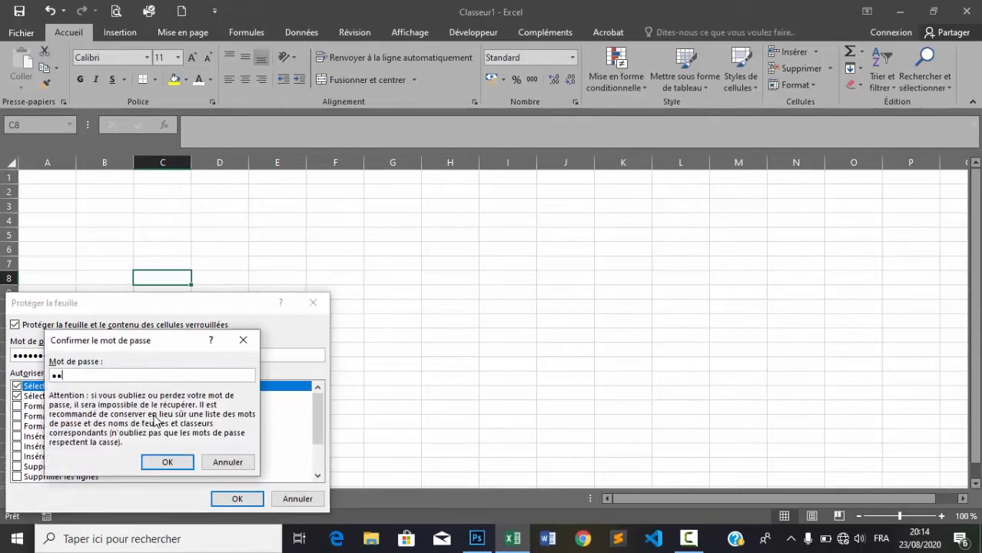
pyautogui.write('•••••••')
pyautogui.click(165, 463)
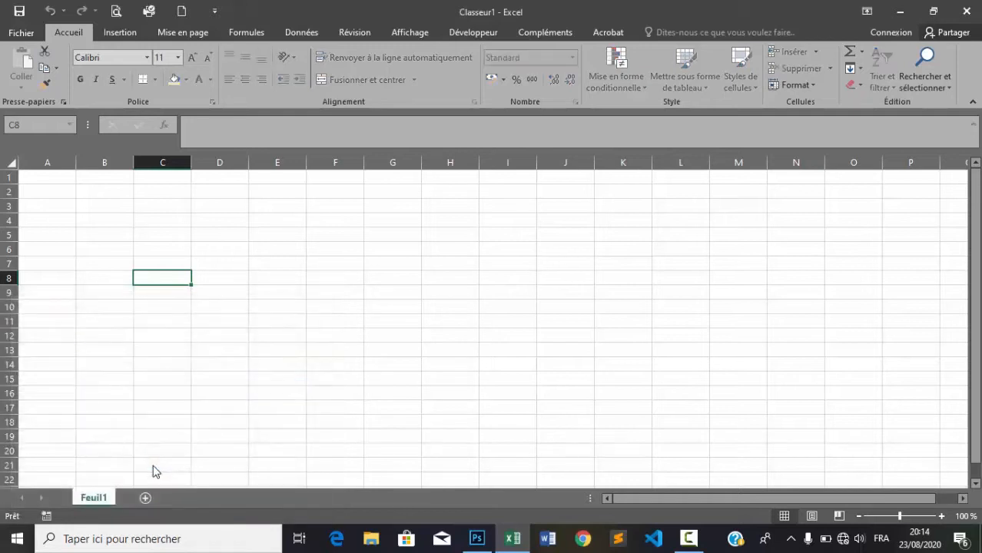
# Step: Choose Ôter la protection de la feuille on Feuil1 and enter the password
pyautogui.rightClick(96, 499)
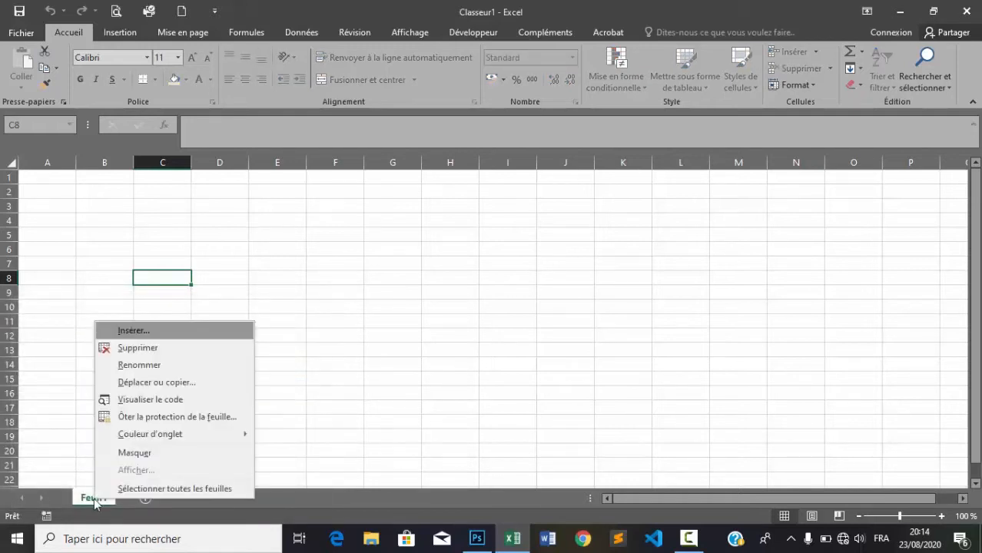
pyautogui.click(188, 417)
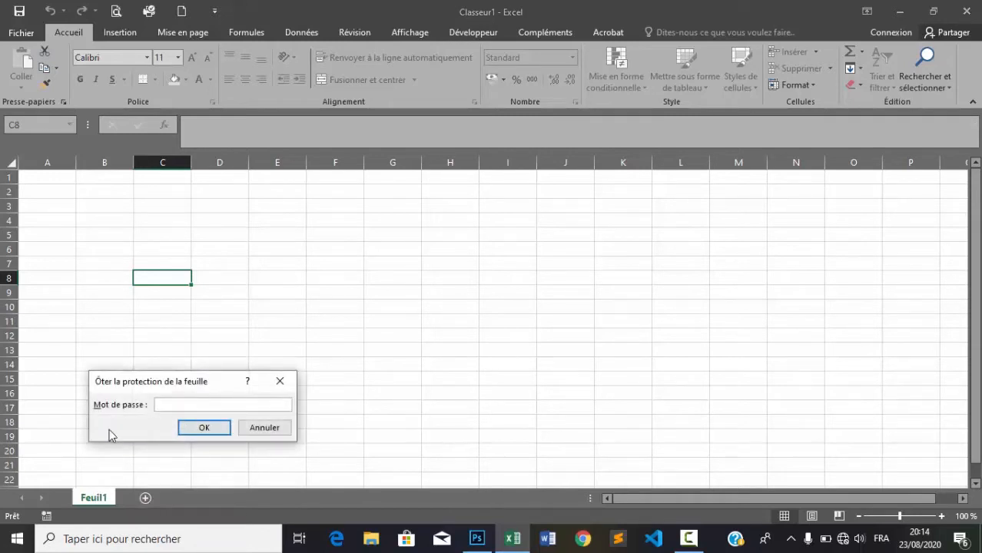
pyautogui.write('1234')
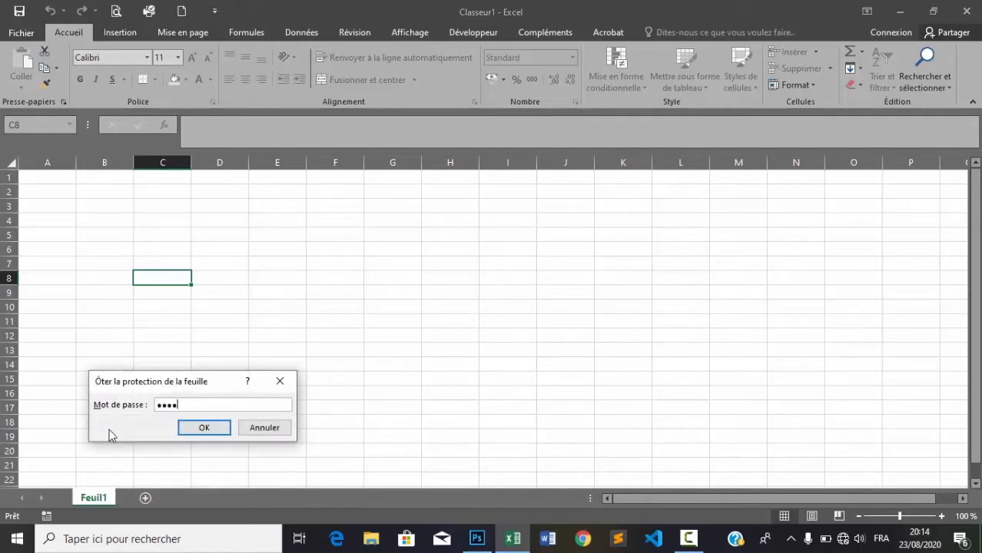
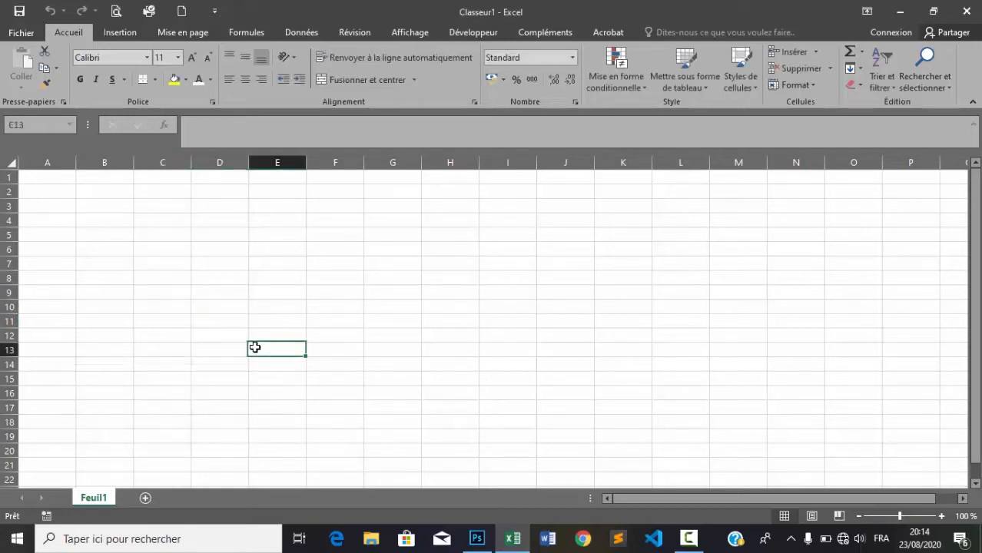
# Step: Erase the stray 'jhj' entry from E13, then bring up the Feuil1 tab's context menu
pyautogui.write('jhj')
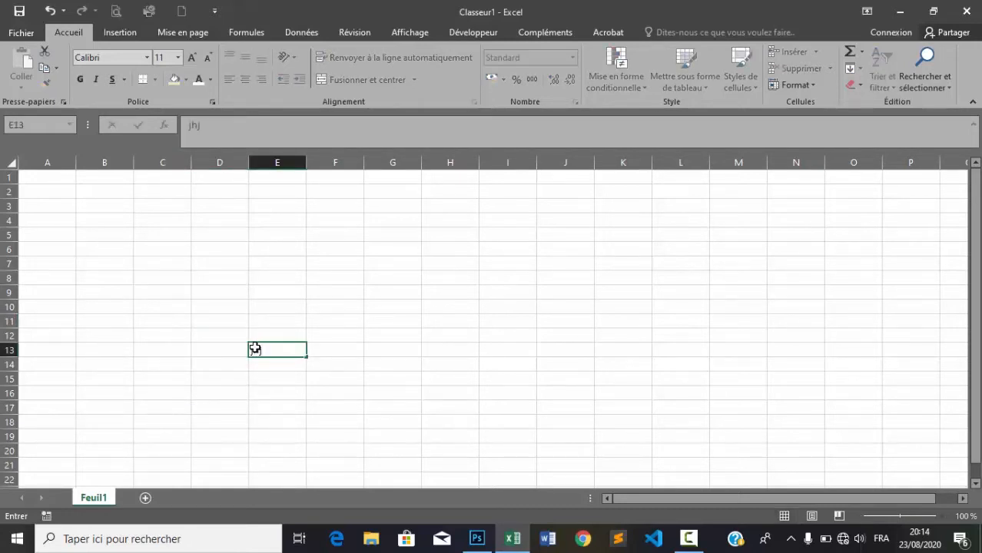
pyautogui.press('BackSpace')
pyautogui.press('BackSpace')
pyautogui.press('BackSpace')
pyautogui.click(199, 335)
pyautogui.rightClick(96, 499)
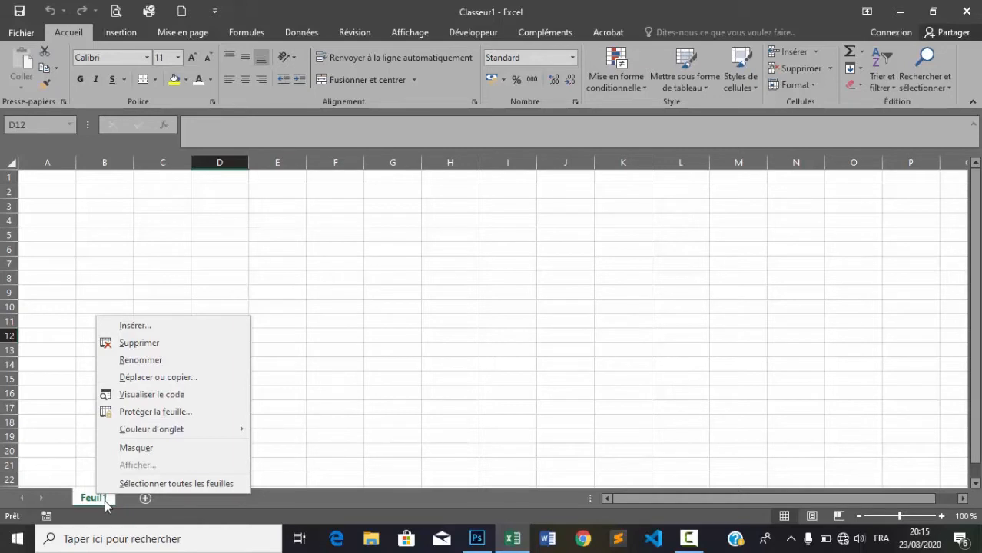
# Step: Apply Protéger la feuille to Feuil1, entering the password and confirming it
pyautogui.rightClick(85, 500)
pyautogui.rightClick(85, 501)
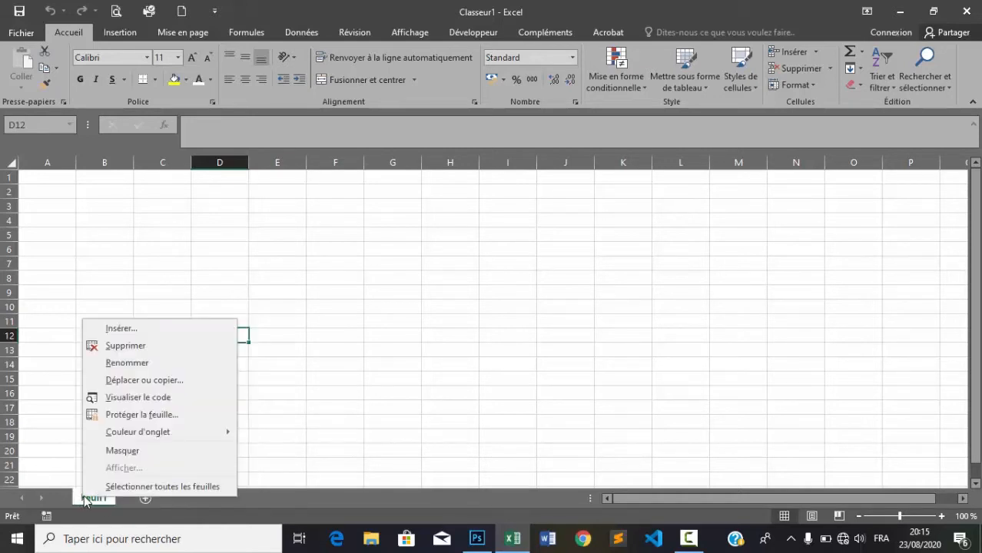
pyautogui.click(140, 413)
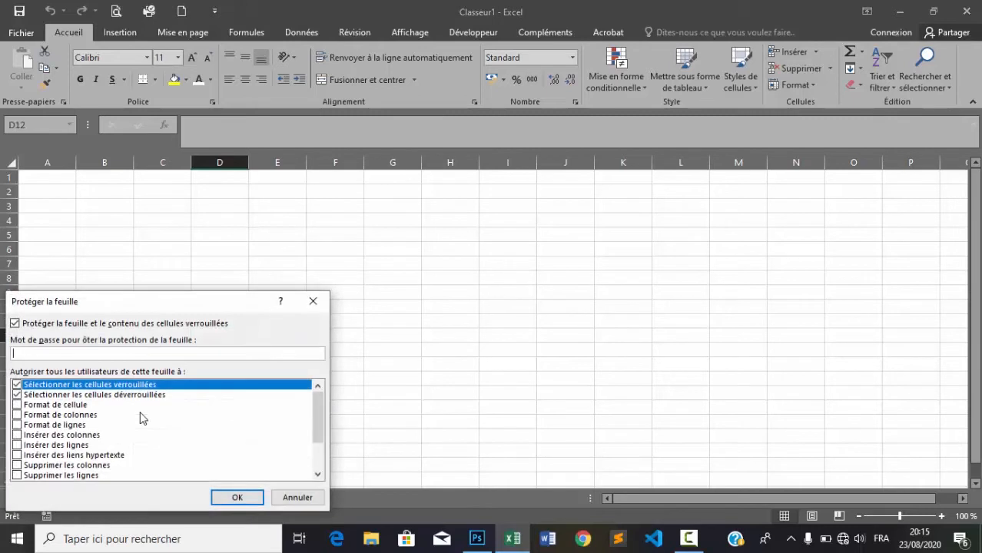
pyautogui.write('•••••••••')
pyautogui.press('Return')
pyautogui.write('•••••')
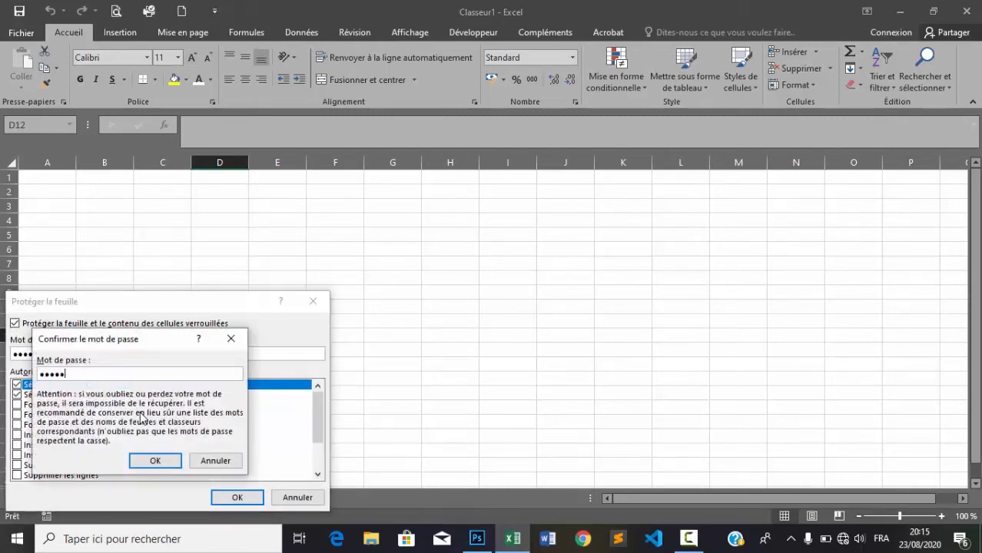
pyautogui.write('••••')
pyautogui.press('Return')
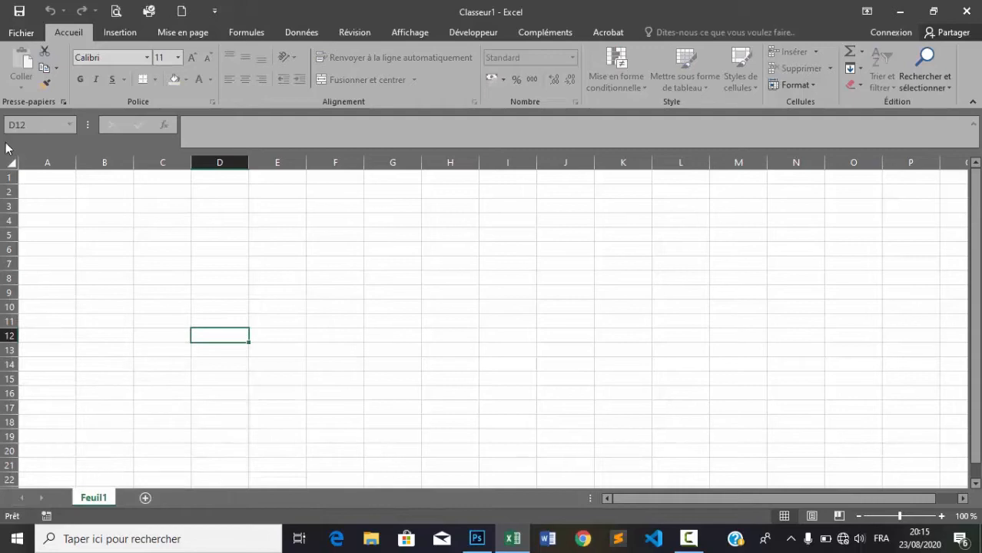
# Step: Save the workbook as 'test' in Documents > TUTO1 via Enregistrer sous
pyautogui.click(26, 33)
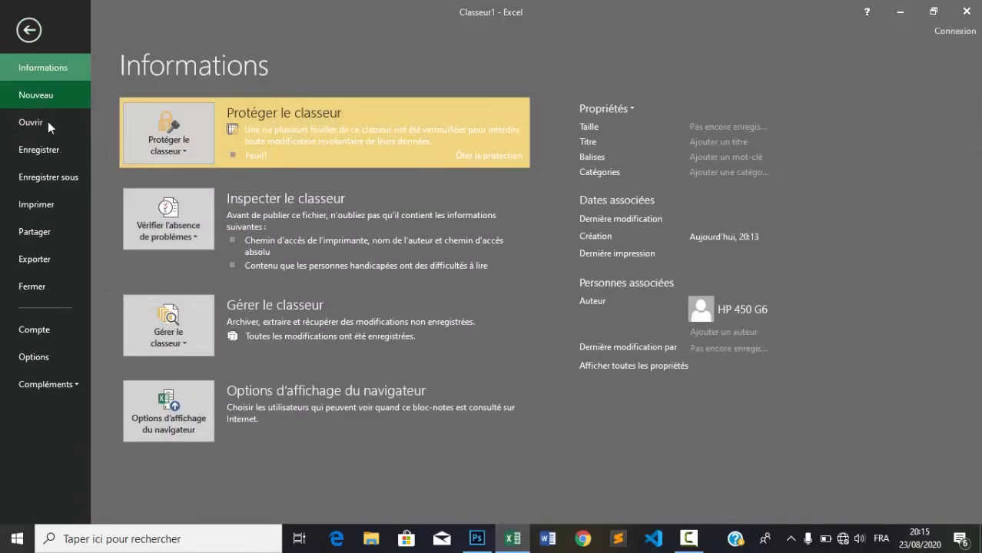
pyautogui.click(49, 176)
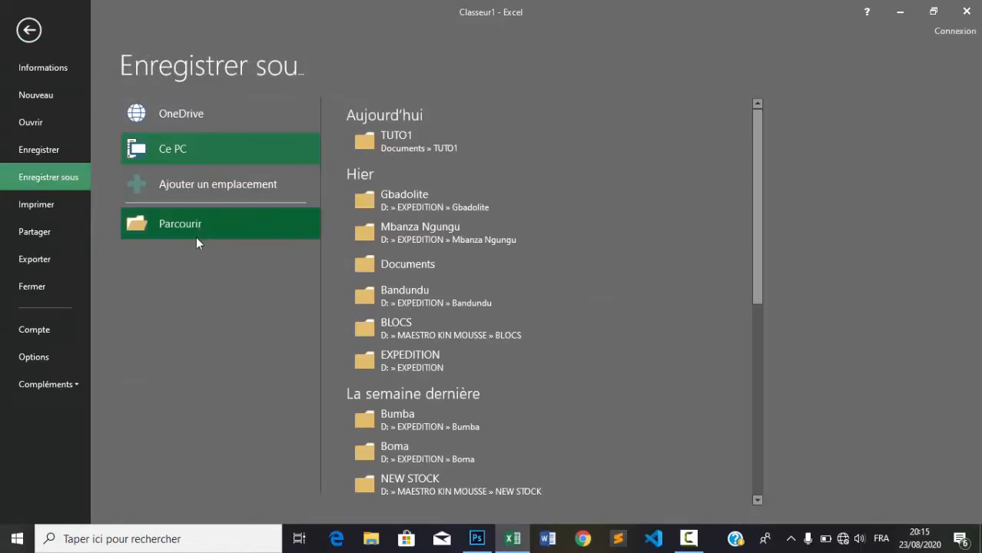
pyautogui.click(180, 221)
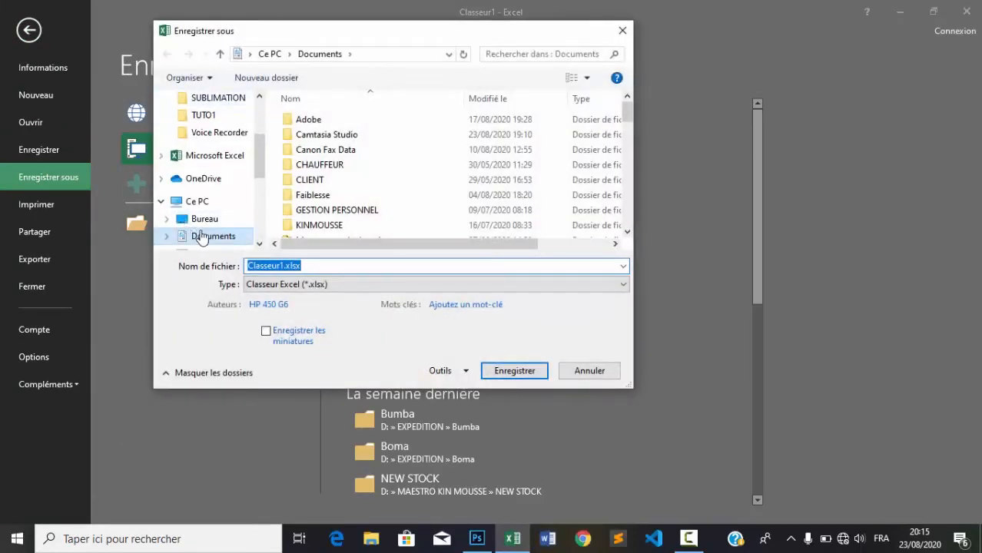
pyautogui.click(204, 115)
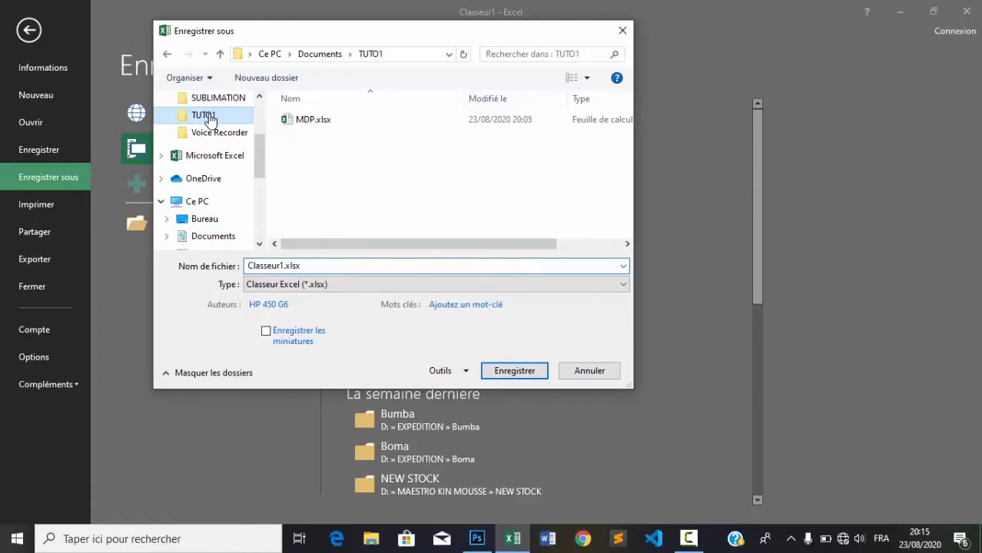
pyautogui.doubleClick(305, 269)
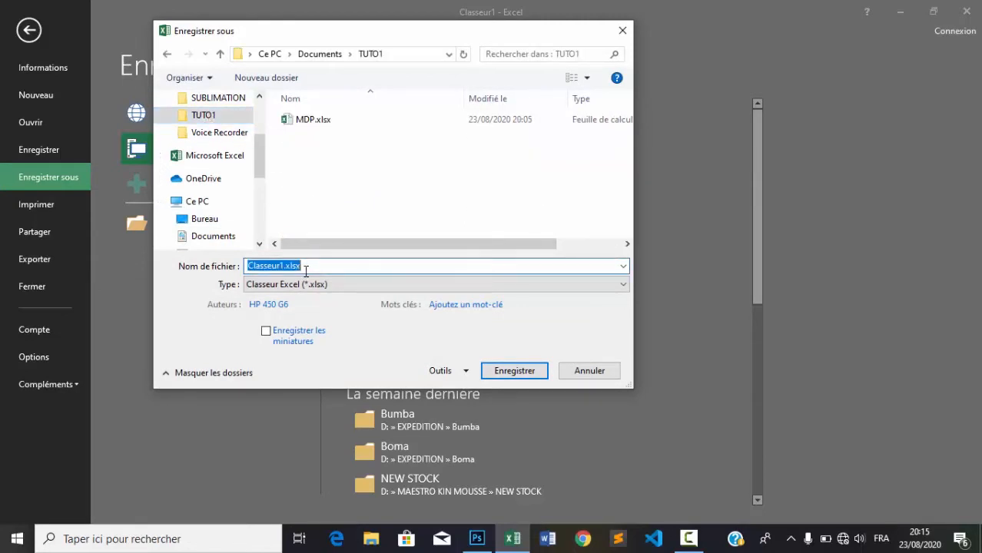
pyautogui.write('test')
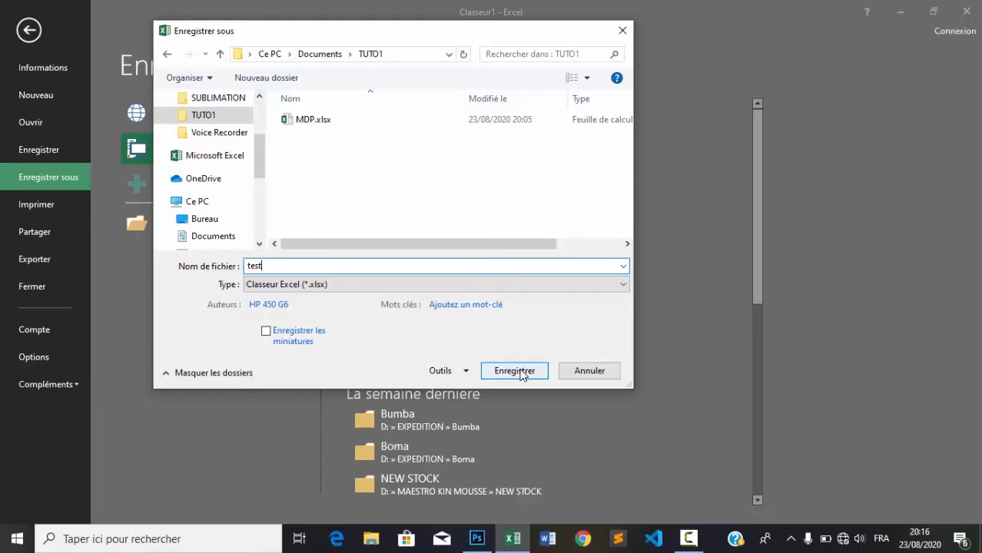
pyautogui.click(520, 373)
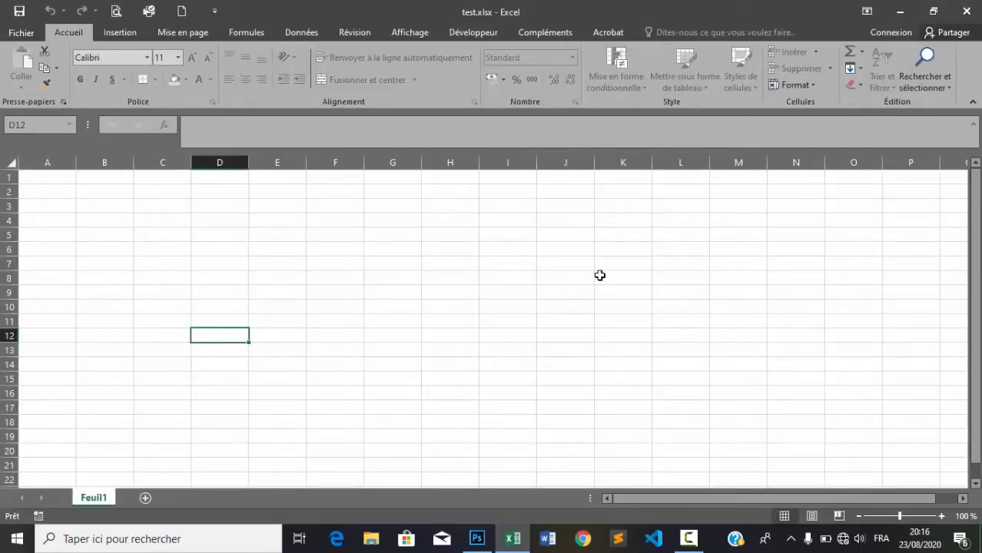
pyautogui.rightClick(100, 500)
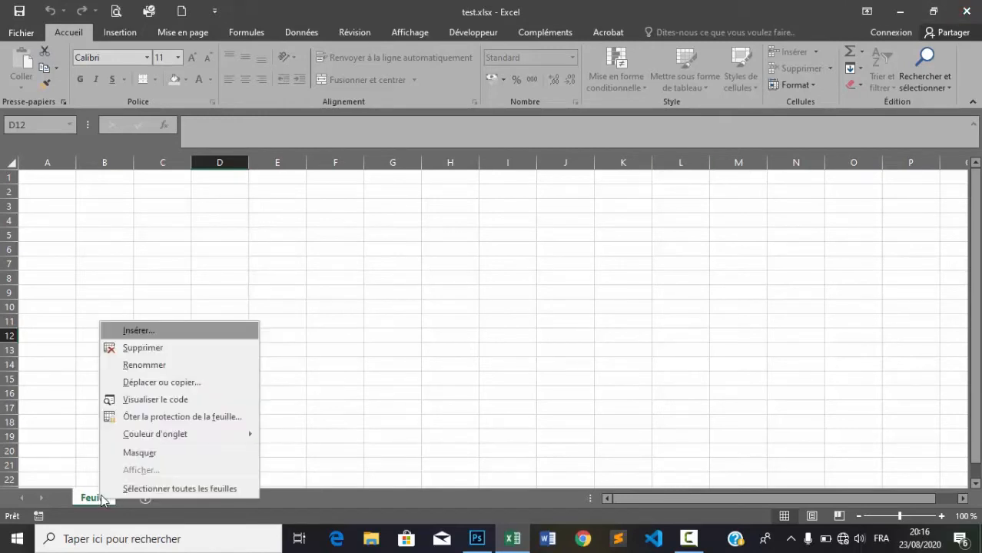
pyautogui.click(172, 416)
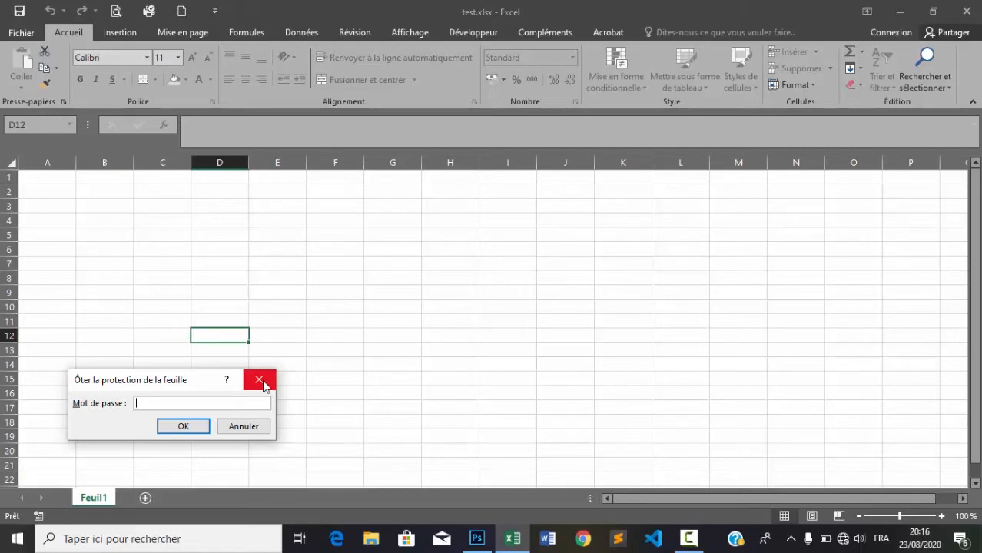
pyautogui.click(262, 383)
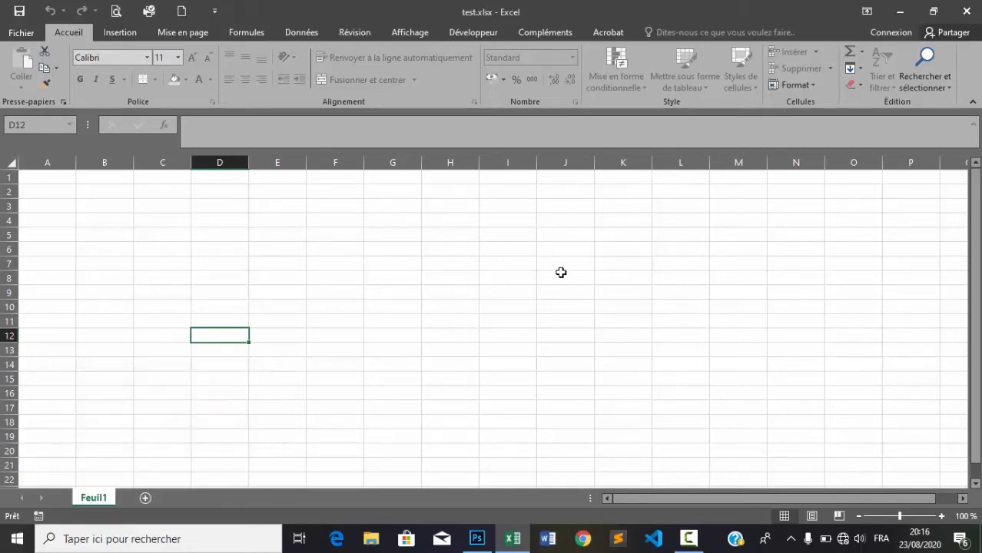
# Step: Close Excel and go to the TUTO1 folder in File Explorer
pyautogui.click(966, 11)
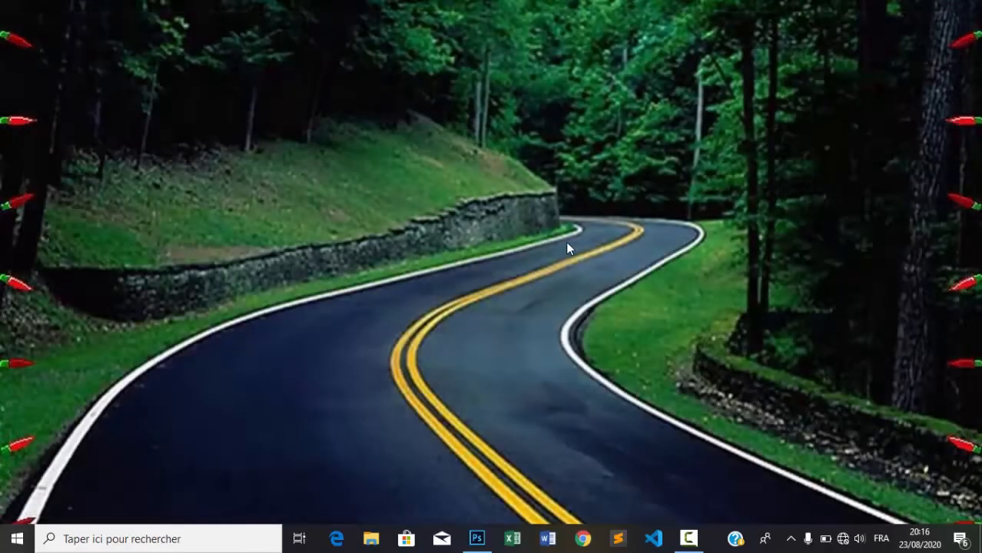
pyautogui.click(371, 540)
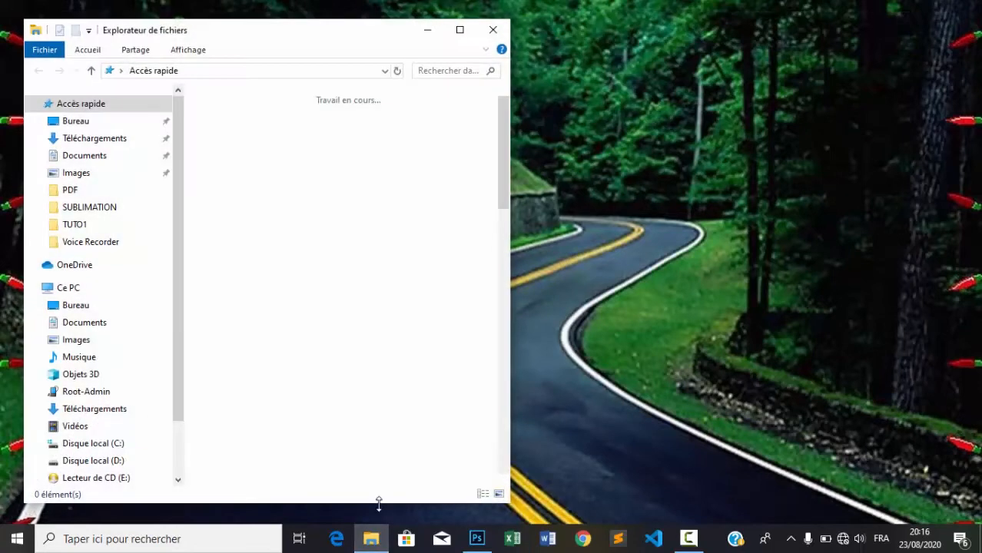
pyautogui.click(74, 224)
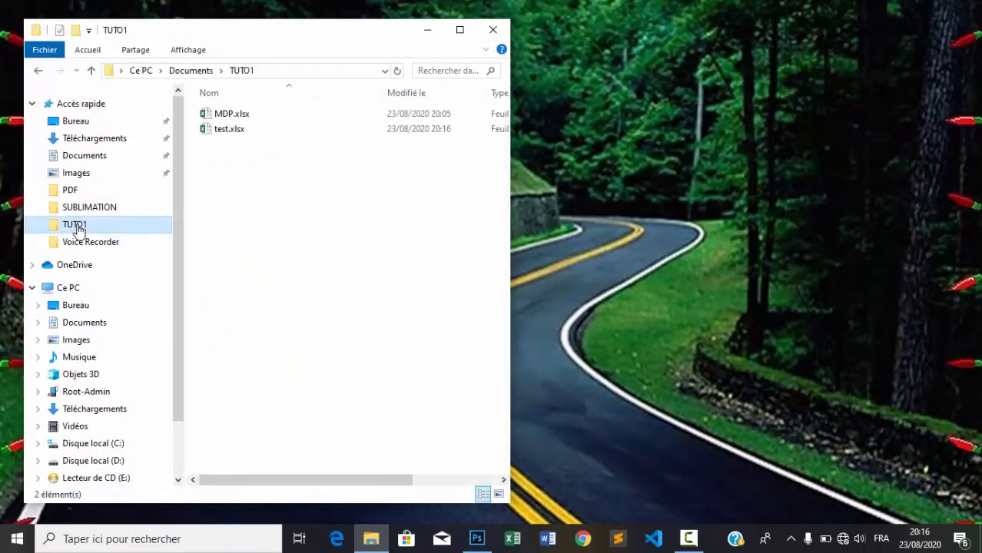
# Step: Delete MDP.xlsx from TUTO1, leaving test.xlsx selected
pyautogui.click(225, 129)
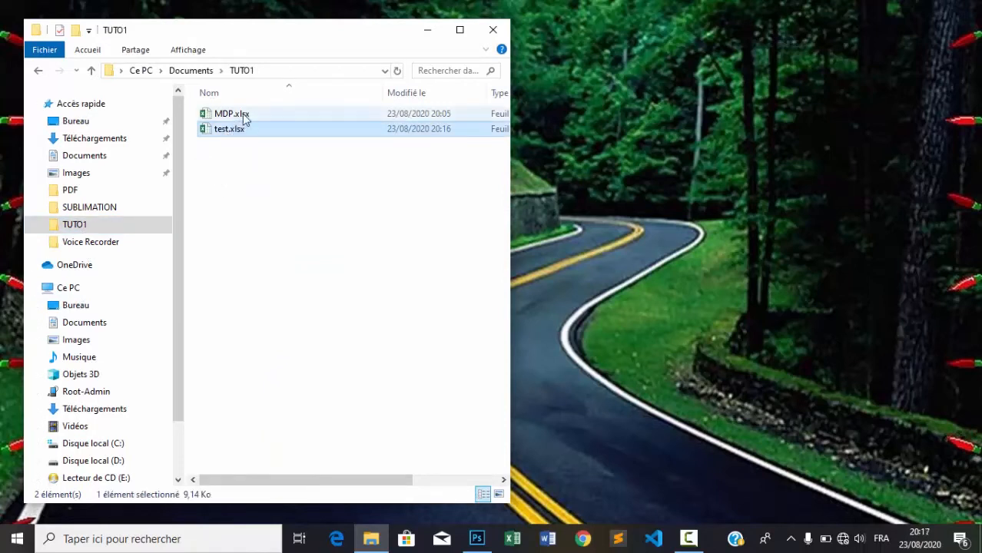
pyautogui.click(242, 116)
pyautogui.press('Delete')
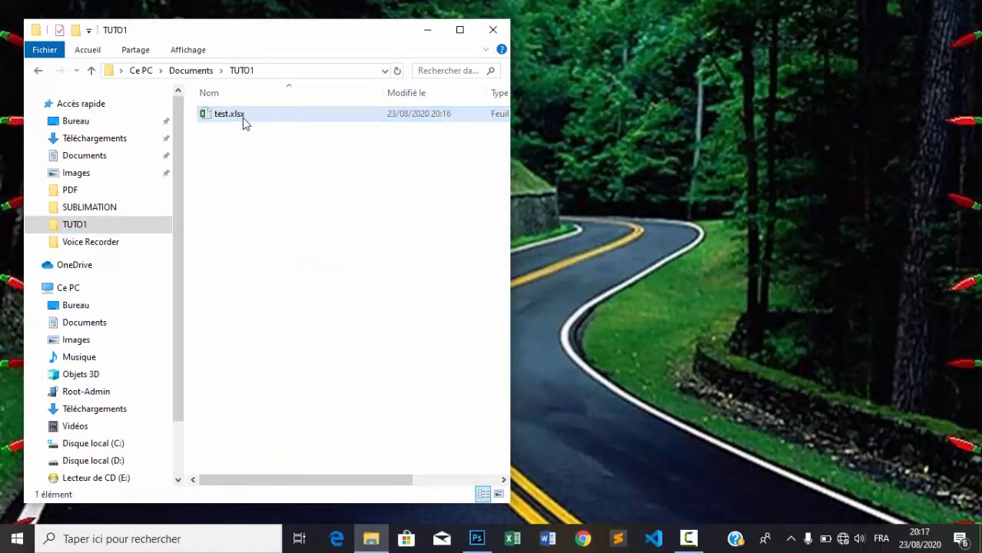
pyautogui.click(211, 122)
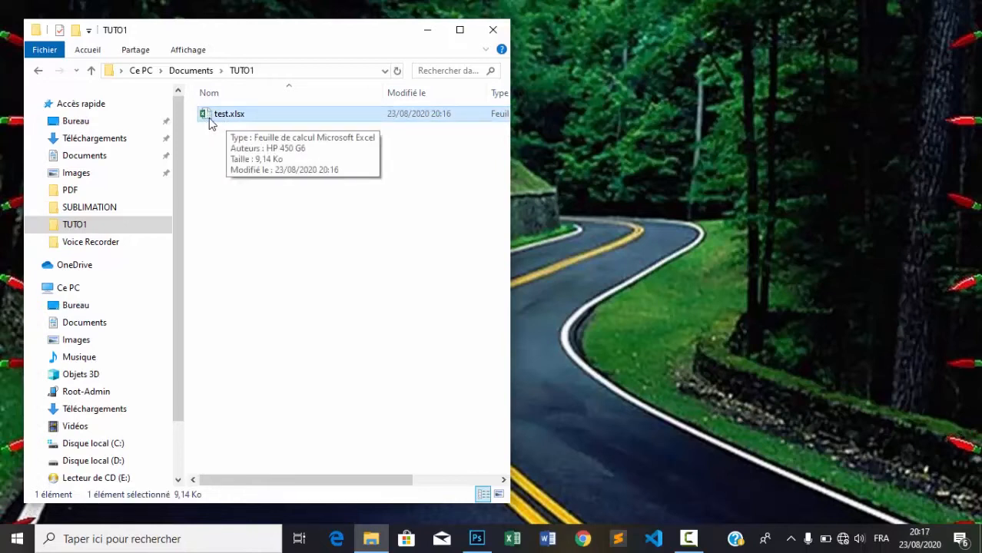
# Step: Reopen test.xlsx and enter the password under Ôter la protection de la feuille for Feuil1
pyautogui.doubleClick(210, 121)
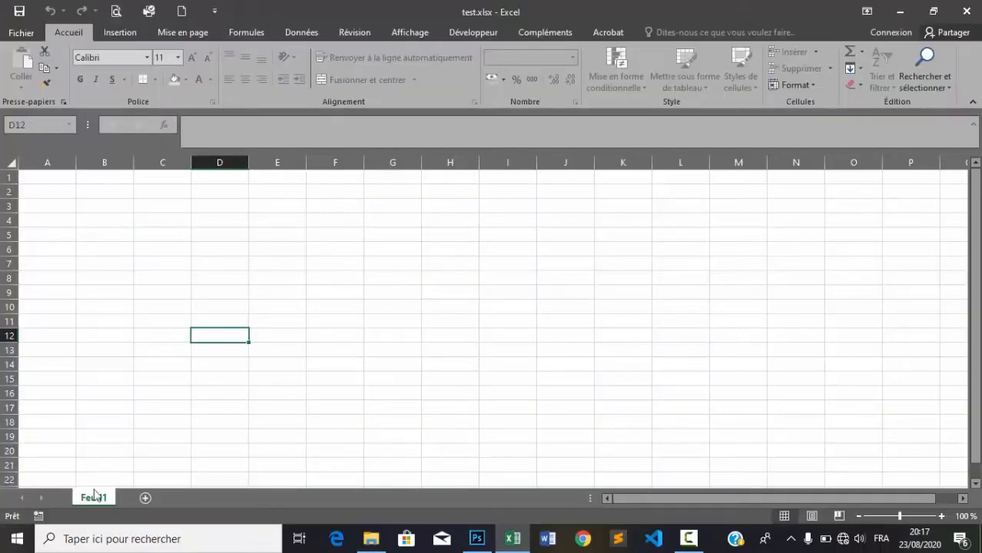
pyautogui.rightClick(90, 498)
pyautogui.click(154, 417)
pyautogui.write('•••••••')
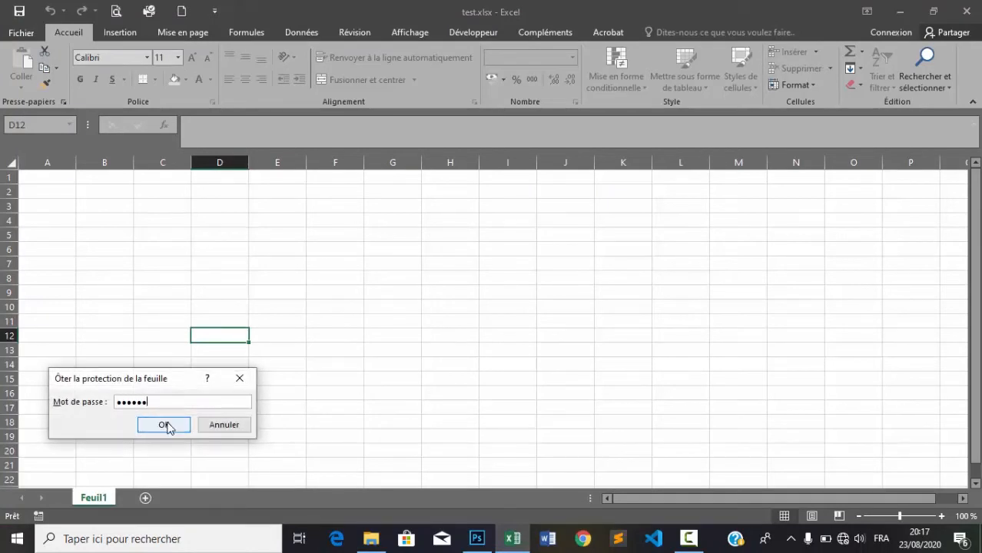
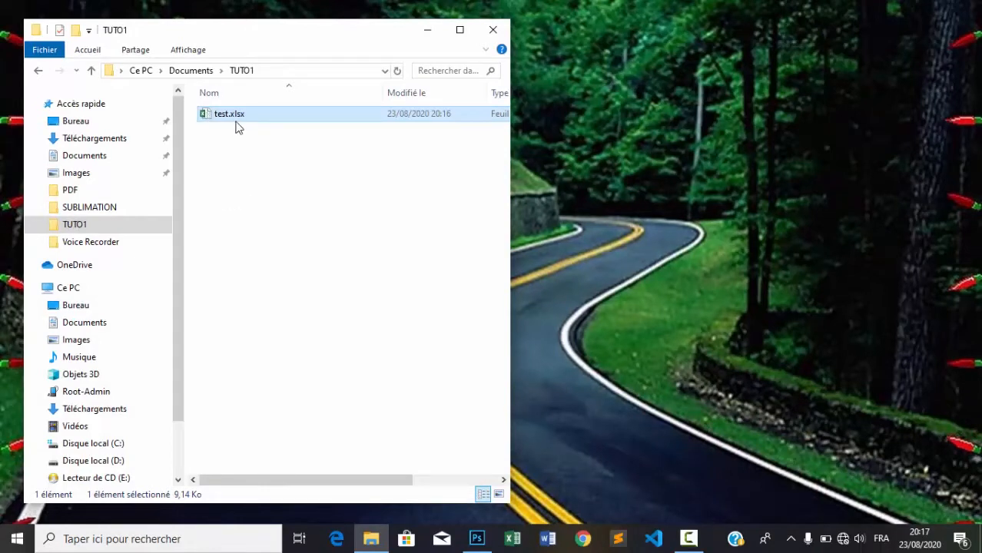
# Step: Maximize the TUTO1 window and turn 'Extensions de noms de fichiers' off, then back on
pyautogui.doubleClick(173, 30)
pyautogui.click(174, 30)
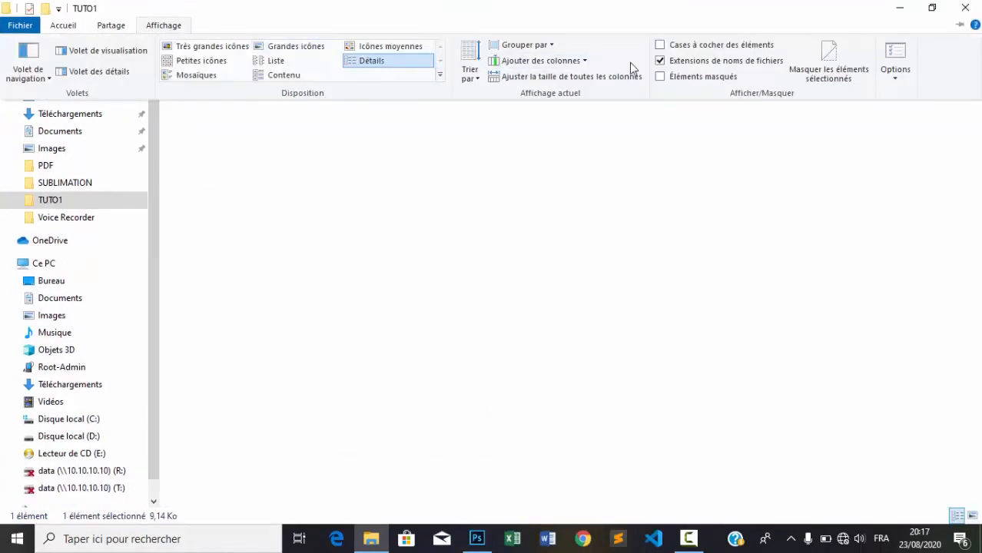
pyautogui.click(676, 61)
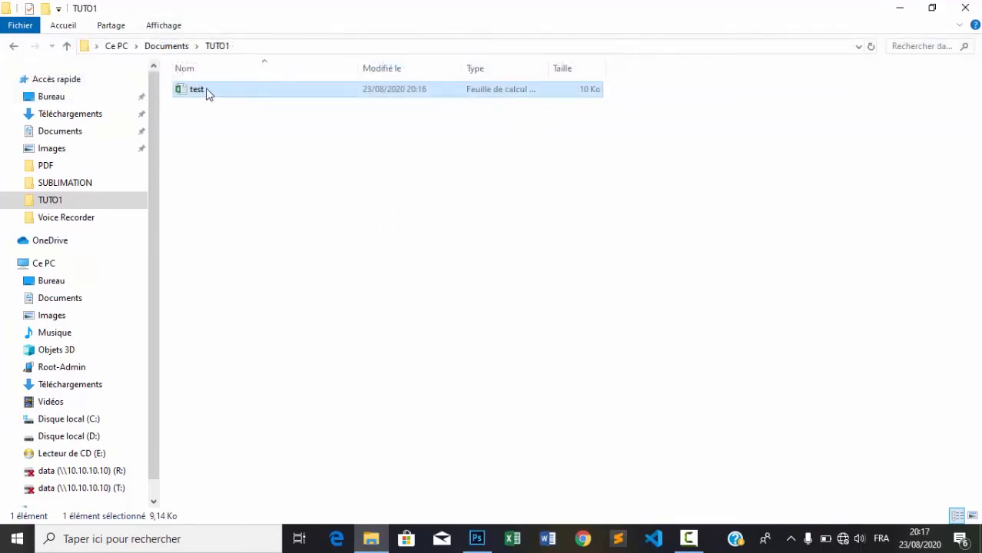
pyautogui.moveTo(212, 93)
pyautogui.click(164, 26)
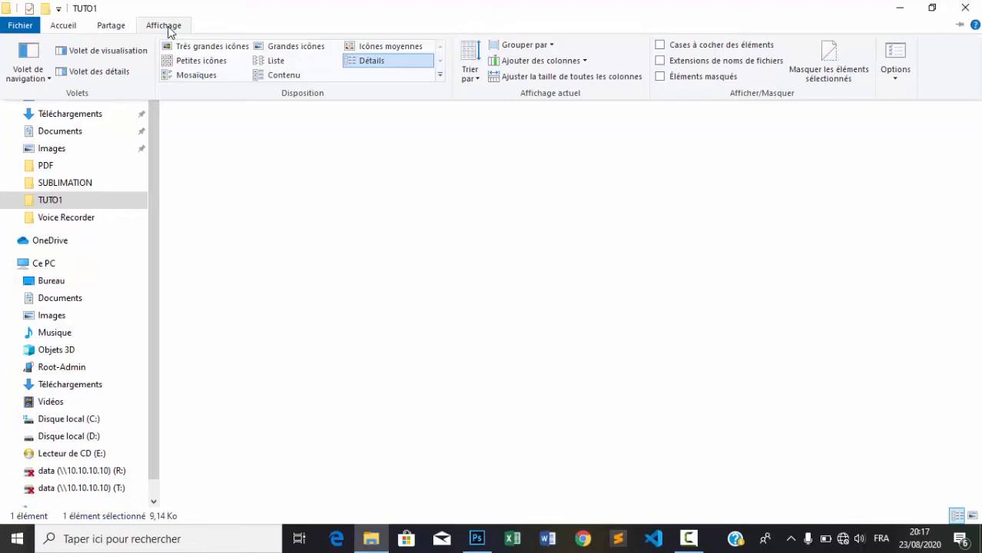
pyautogui.click(661, 61)
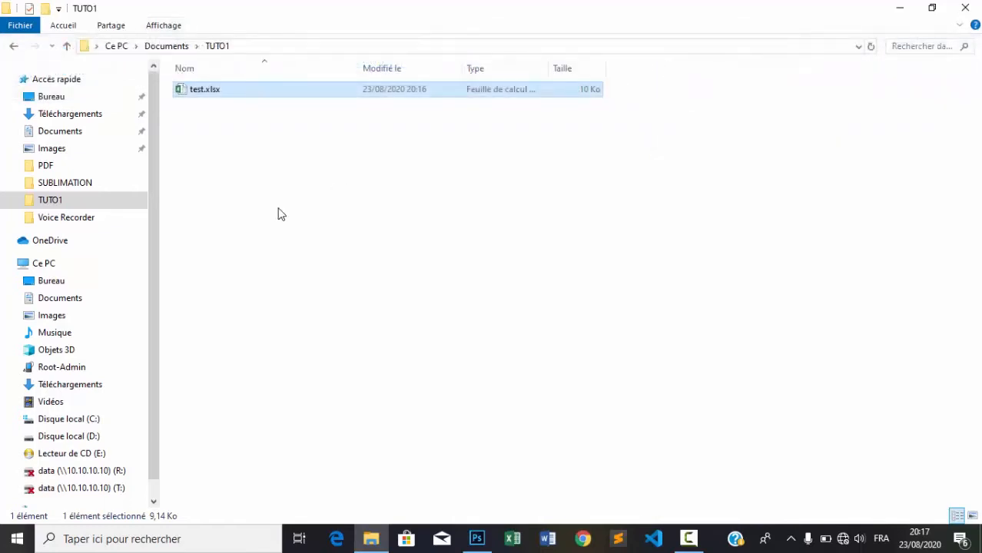
pyautogui.moveTo(208, 96)
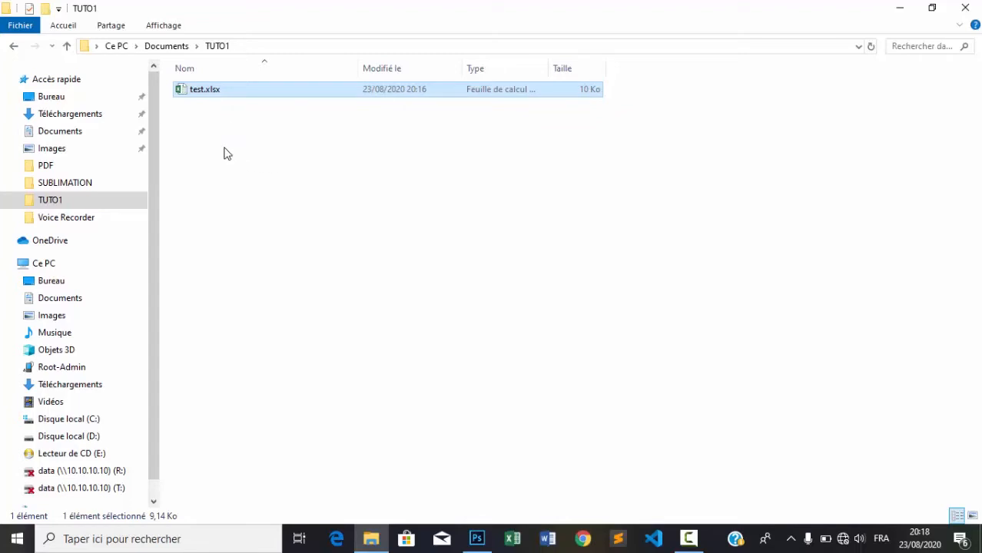
# Step: Change test.xlsx's extension to .rar, accept the warning, and select test.rar
pyautogui.click(221, 91)
pyautogui.click(221, 90)
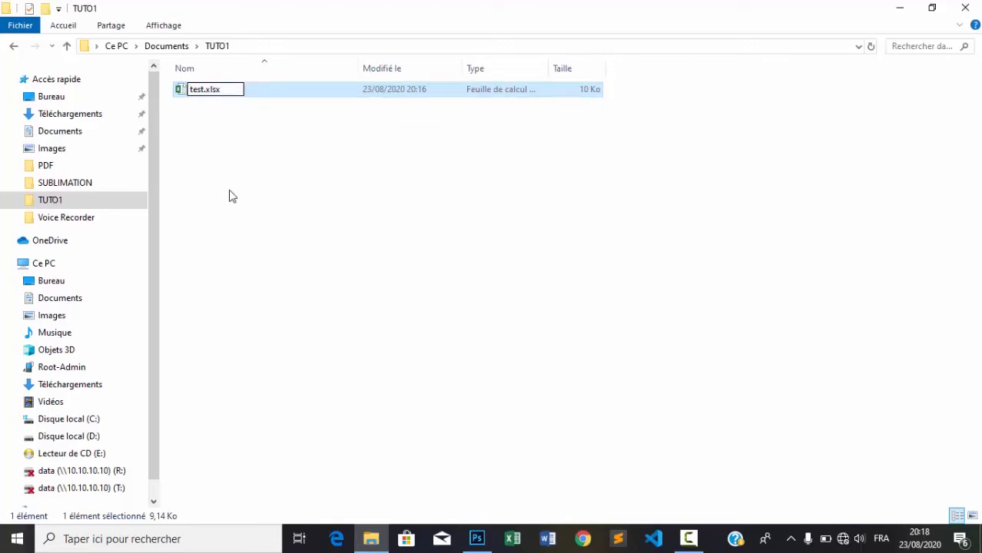
pyautogui.press('BackSpace')
pyautogui.press('BackSpace')
pyautogui.press('BackSpace')
pyautogui.write('rar')
pyautogui.press('Return')
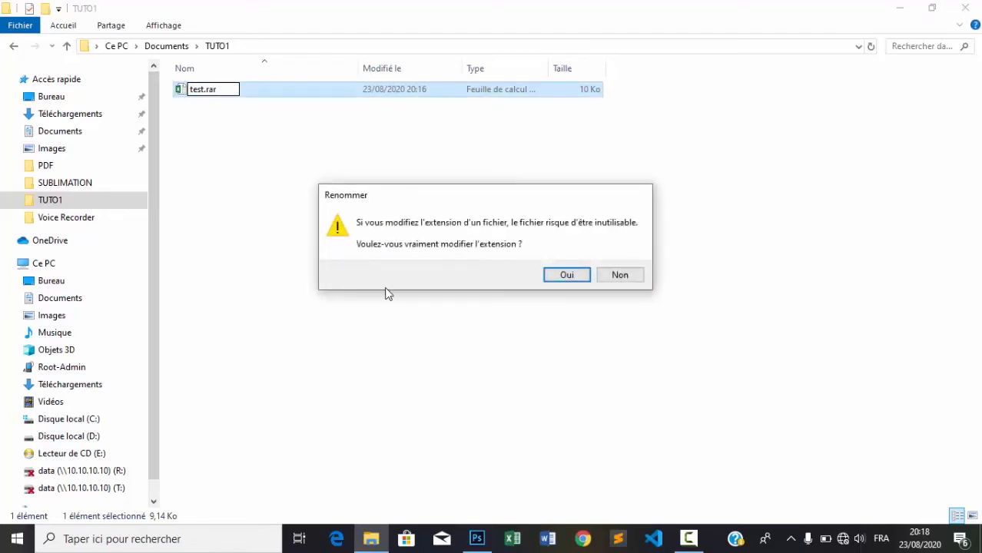
pyautogui.click(568, 275)
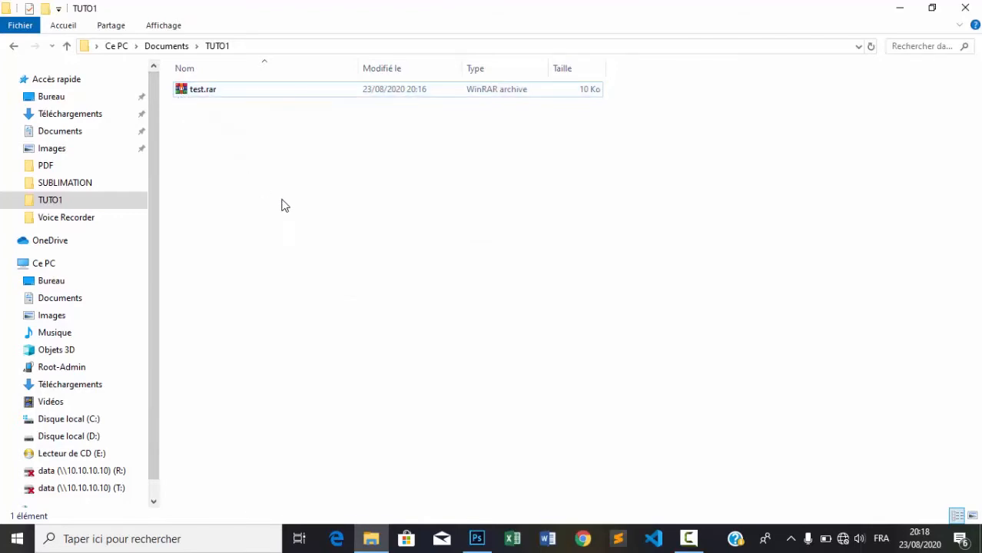
pyautogui.click(202, 83)
# Step: Open test.rar in WinRAR, dismiss the licence reminder, and browse into xl\worksheets
pyautogui.doubleClick(191, 92)
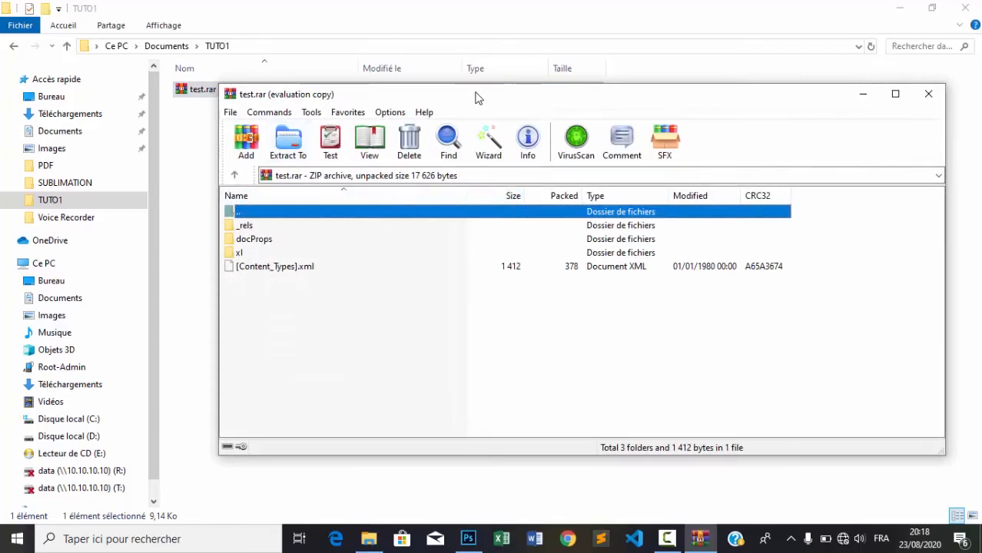
pyautogui.moveTo(476, 93); pyautogui.dragTo(592, 73)
pyautogui.click(716, 220)
pyautogui.doubleClick(597, 73)
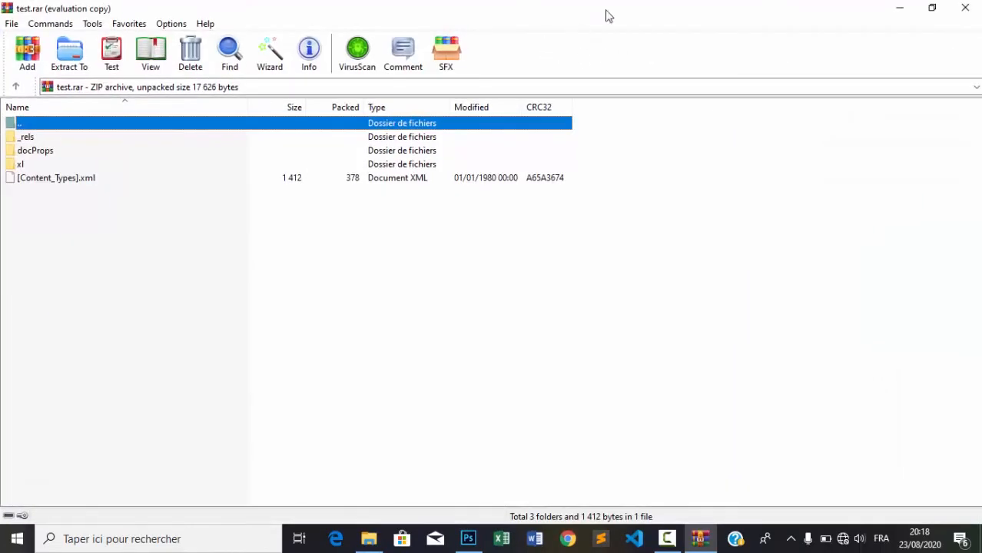
pyautogui.click(919, 11)
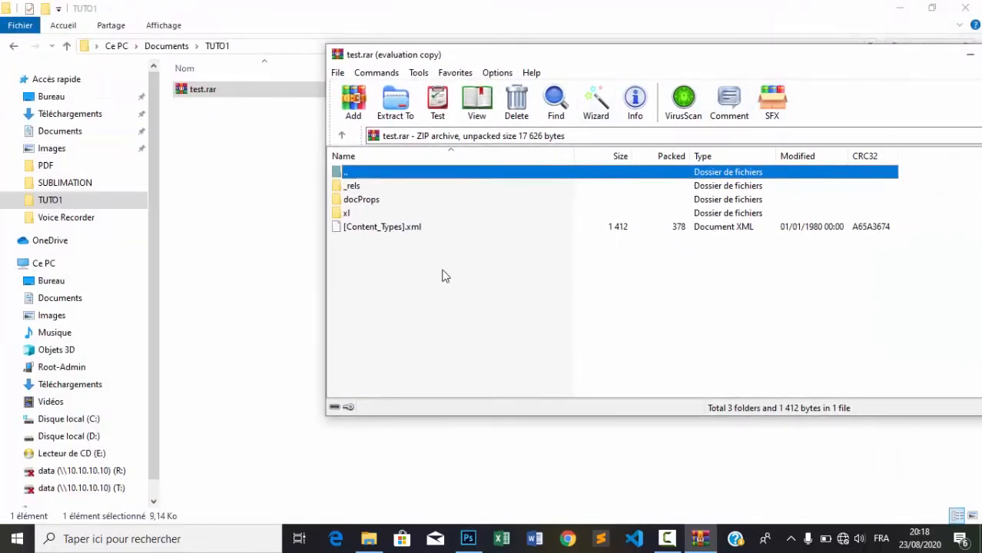
pyautogui.doubleClick(342, 215)
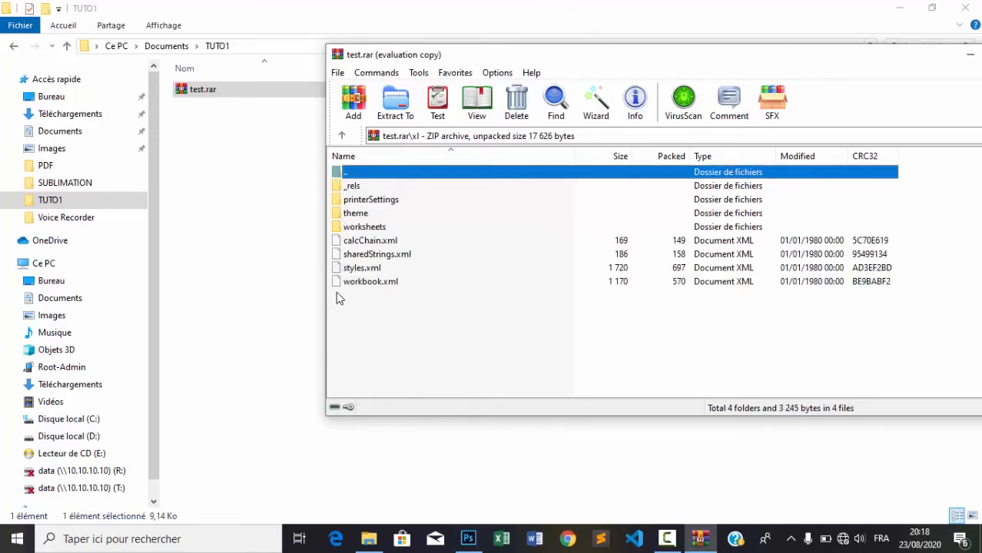
pyautogui.doubleClick(339, 228)
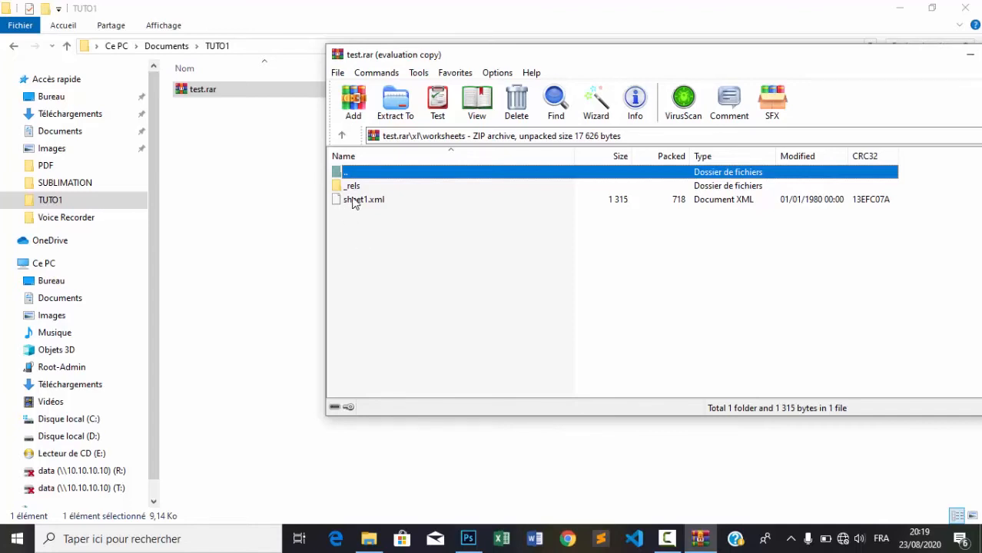
# Step: Drag sheet1.xml from the archive into the TUTO1 folder
pyautogui.click(350, 202)
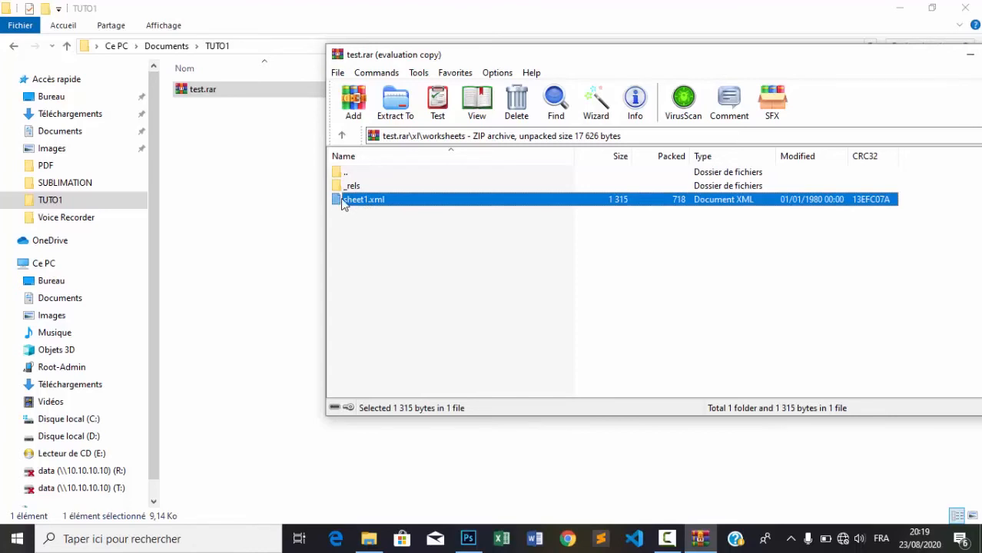
pyautogui.moveTo(342, 200); pyautogui.dragTo(209, 167)
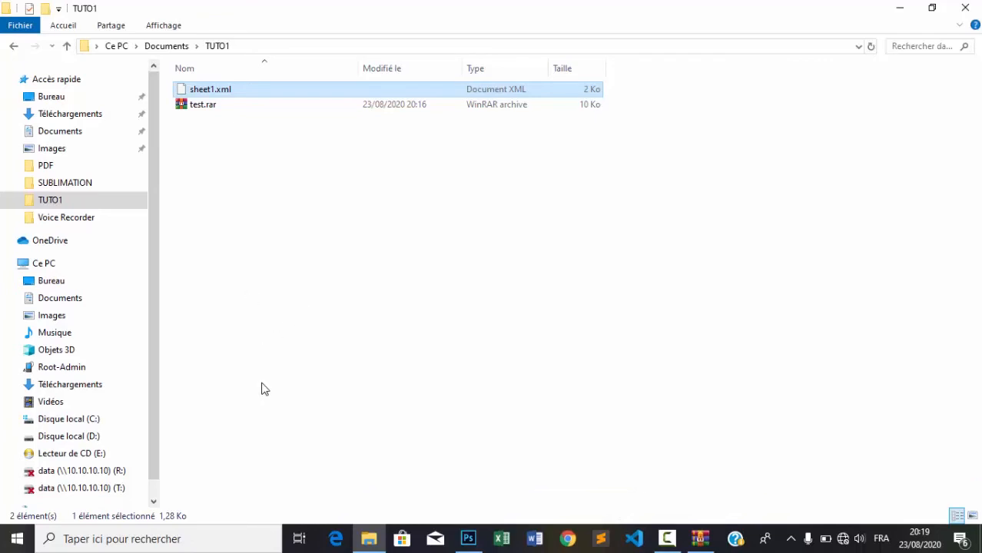
# Step: Open sheet1.xml with WordPad from the Ouvrir avec menu
pyautogui.rightClick(228, 93)
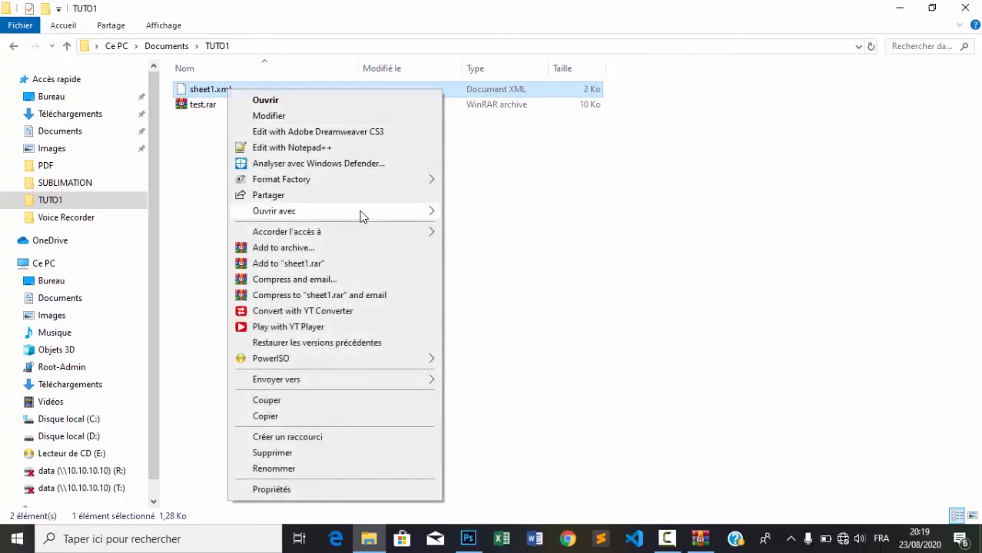
pyautogui.moveTo(362, 216)
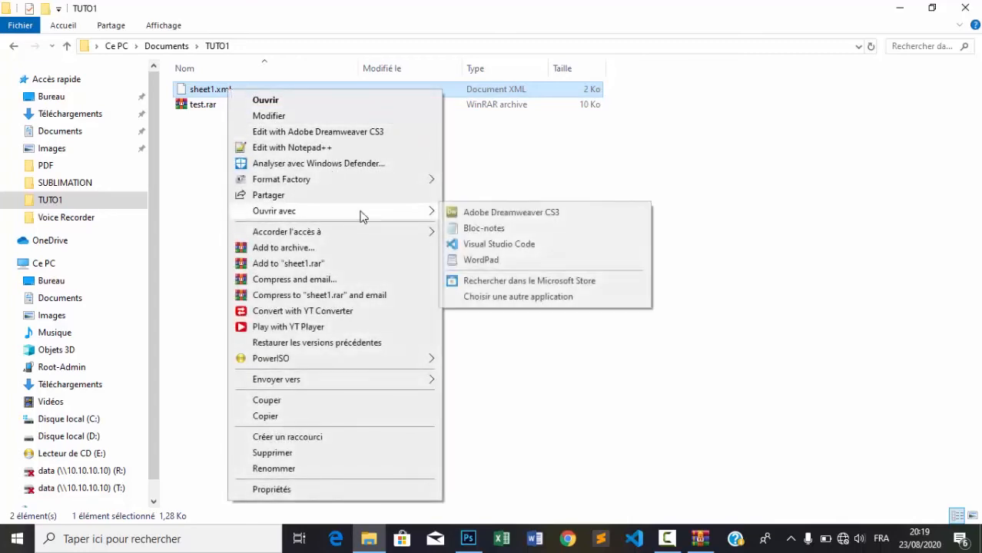
pyautogui.click(482, 260)
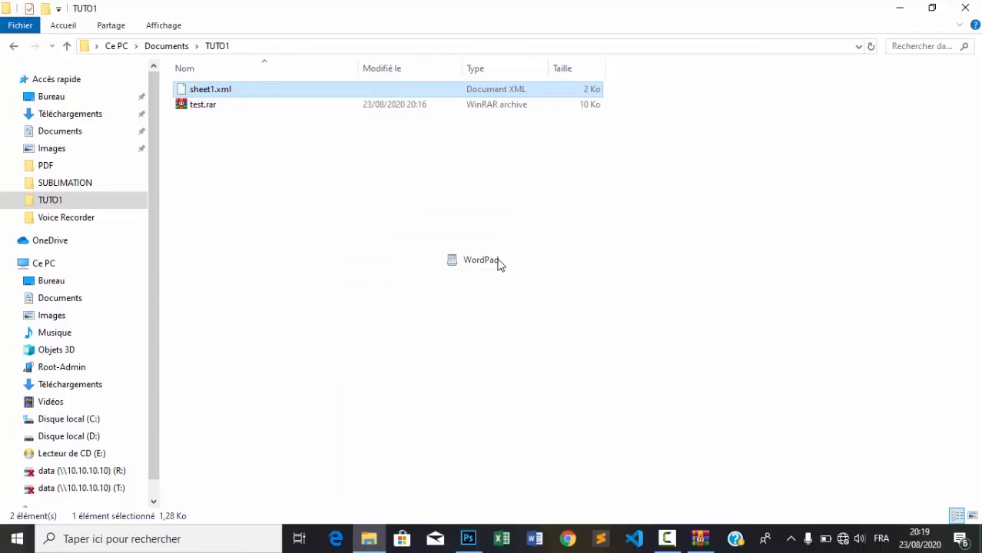
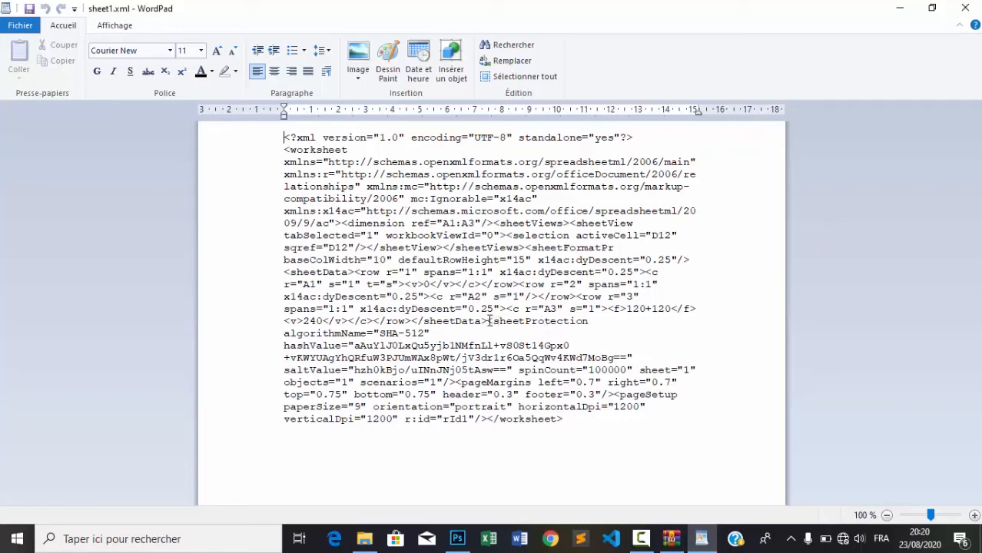
pyautogui.moveTo(490, 322); pyautogui.dragTo(562, 327)
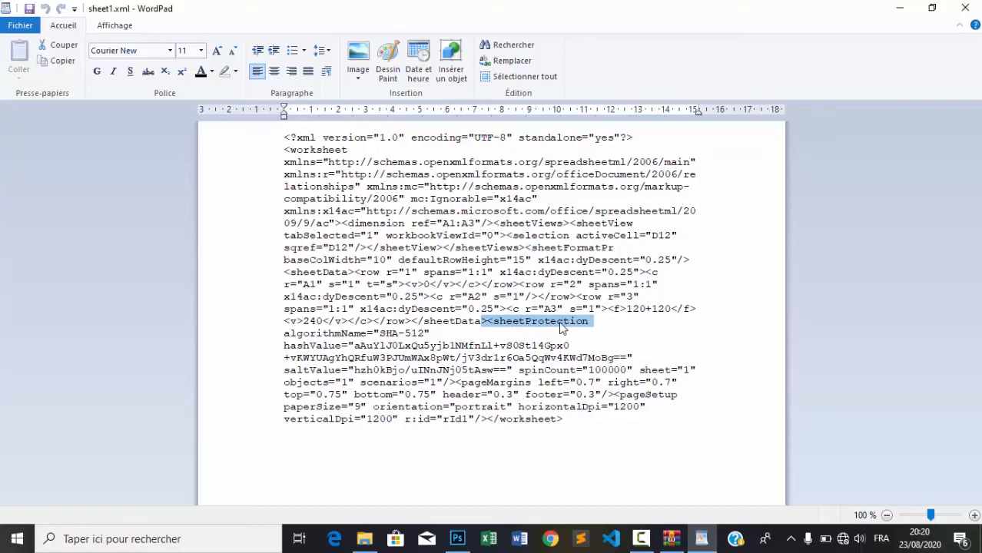
pyautogui.click(492, 326)
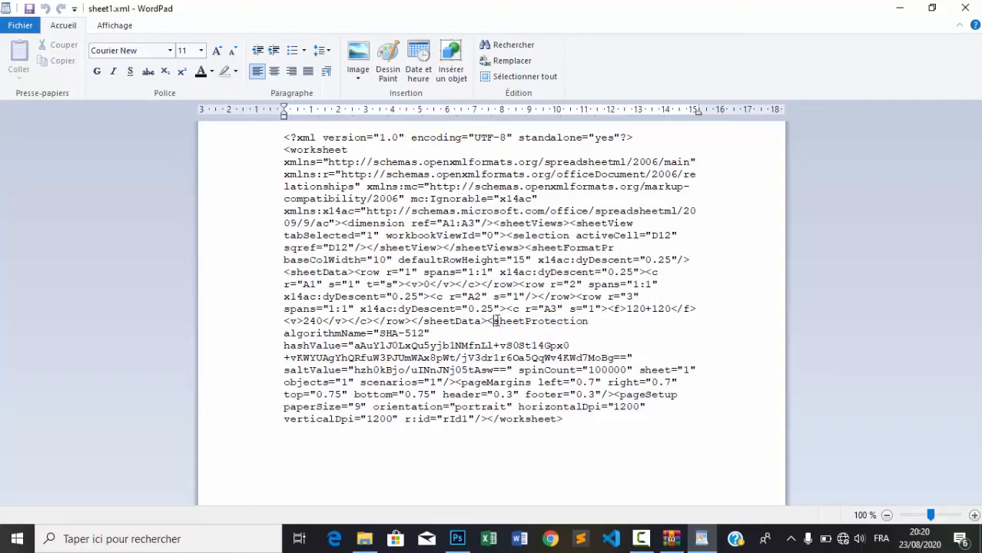
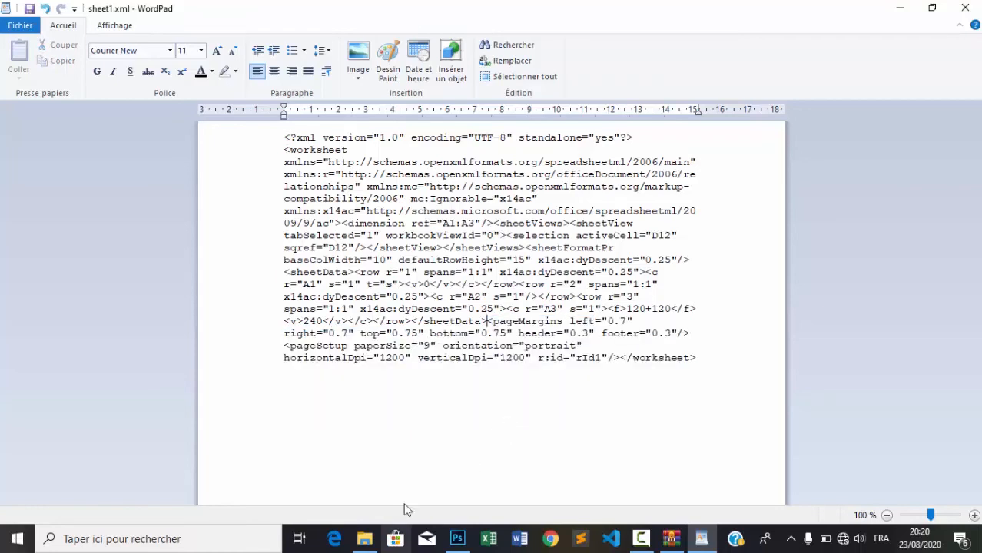
# Step: Save sheet1.xml with the sheetProtection element removed and exit WordPad
pyautogui.click(30, 9)
pyautogui.click(966, 7)
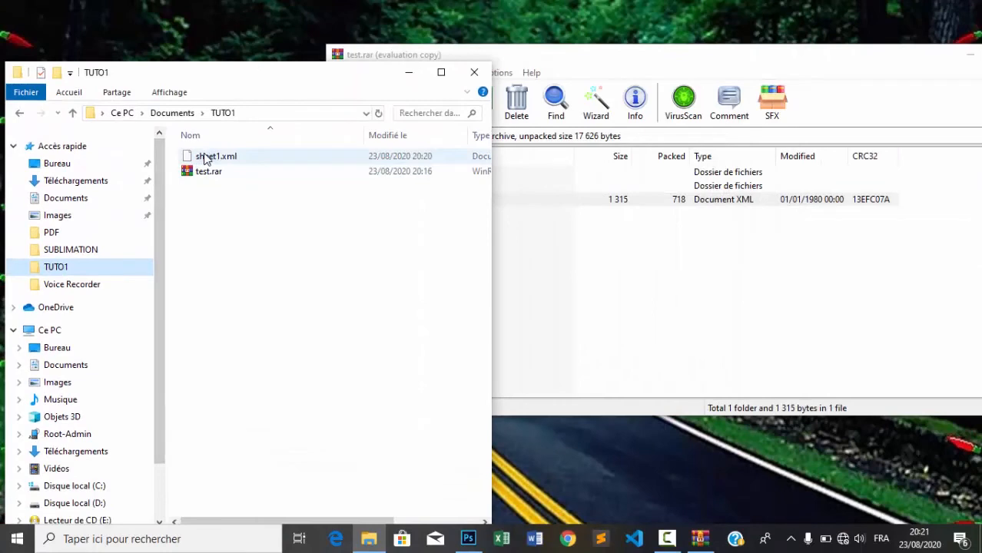
# Step: Extract sheet1.xml from test.rar's worksheets folder into TUTO1, opening it in Dreamweaver
pyautogui.moveTo(205, 158); pyautogui.dragTo(629, 256)
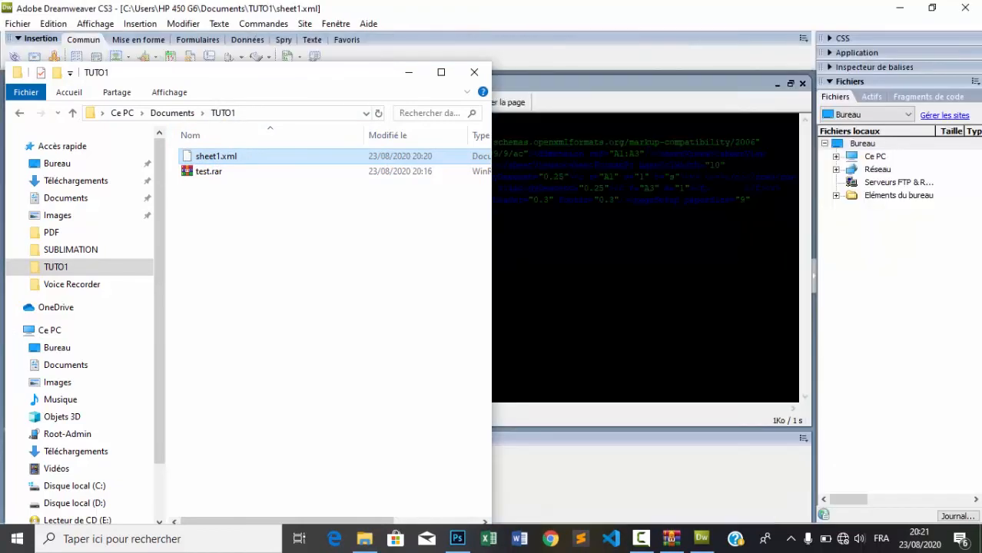
# Step: Close the TUTO1 folder window, then close Dreamweaver after reviewing sheet1.xml's code
pyautogui.click(475, 73)
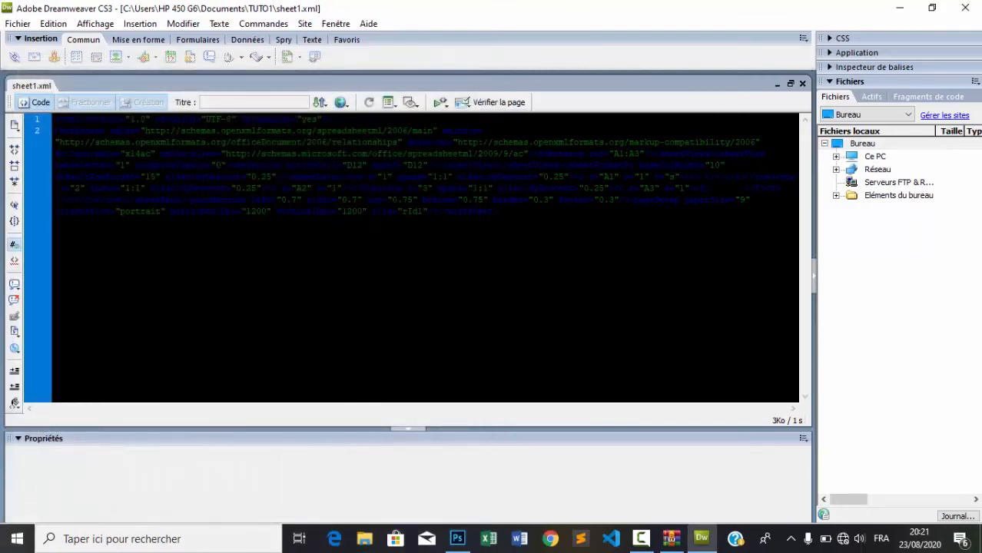
pyautogui.click(965, 7)
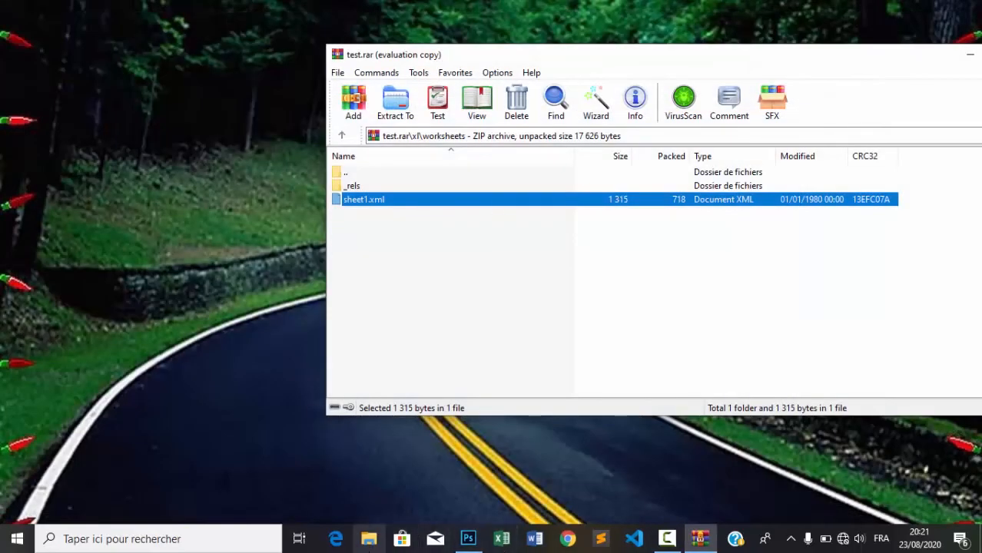
# Step: Add the edited sheet1.xml from TUTO1 into test.rar's xl\worksheets folder, replacing the original
pyautogui.click(370, 543)
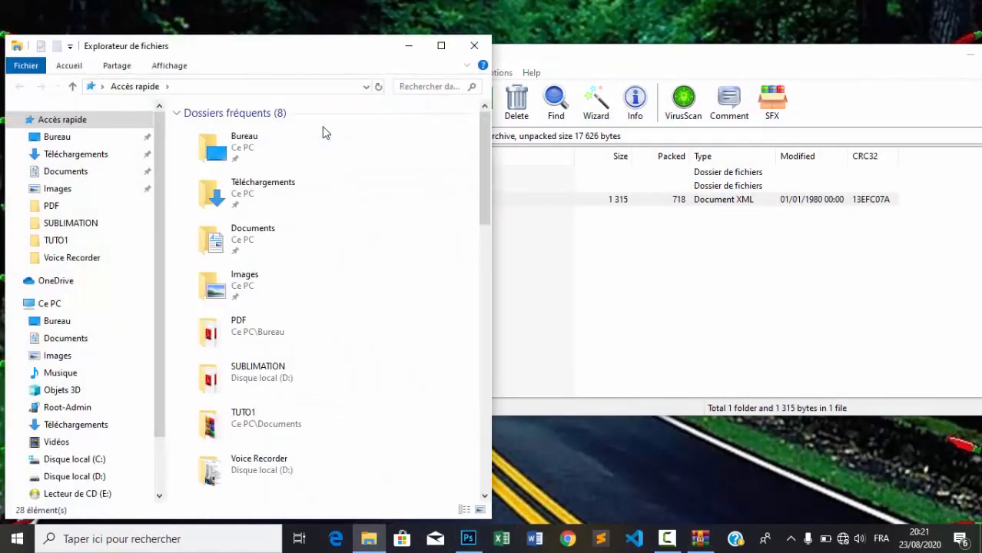
pyautogui.click(54, 240)
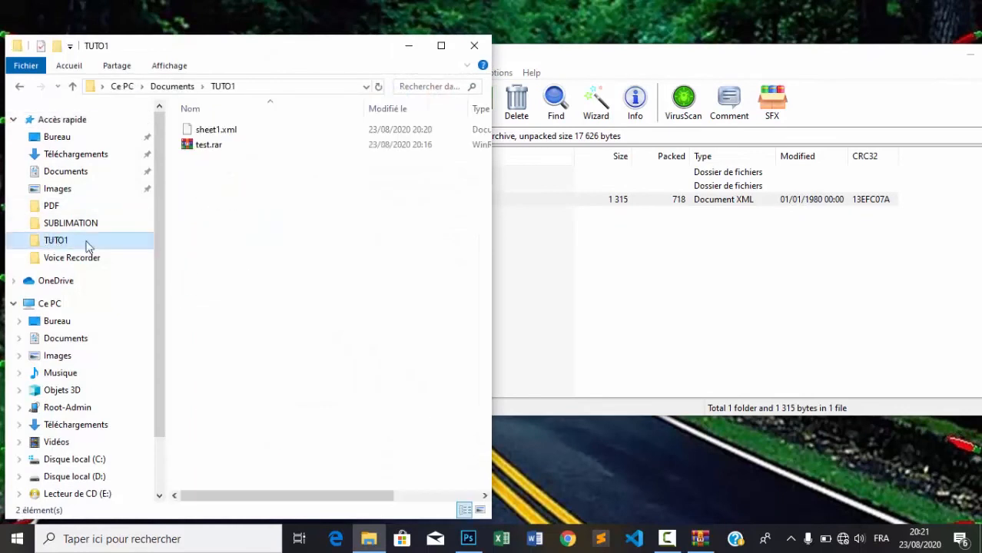
pyautogui.click(604, 62)
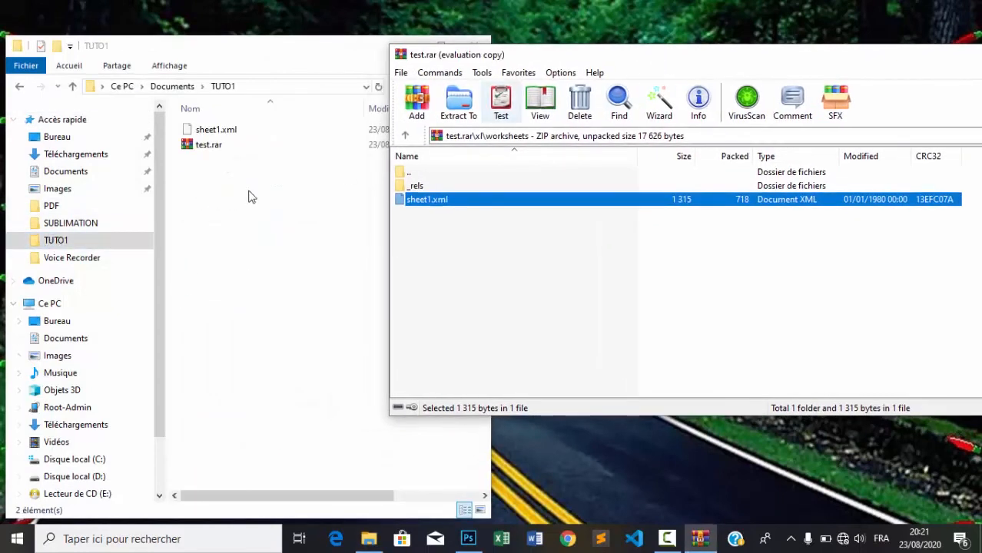
pyautogui.moveTo(202, 132); pyautogui.dragTo(450, 263)
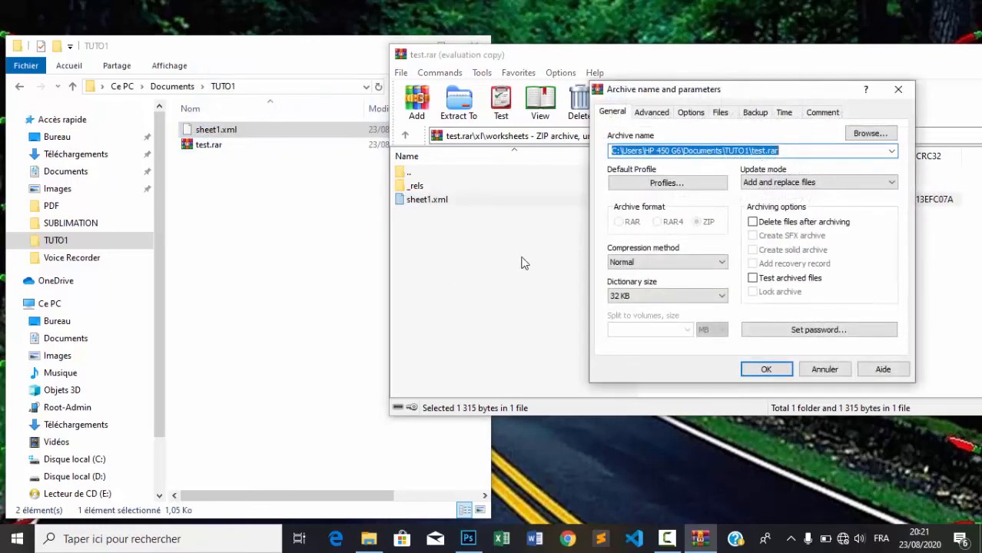
pyautogui.click(768, 370)
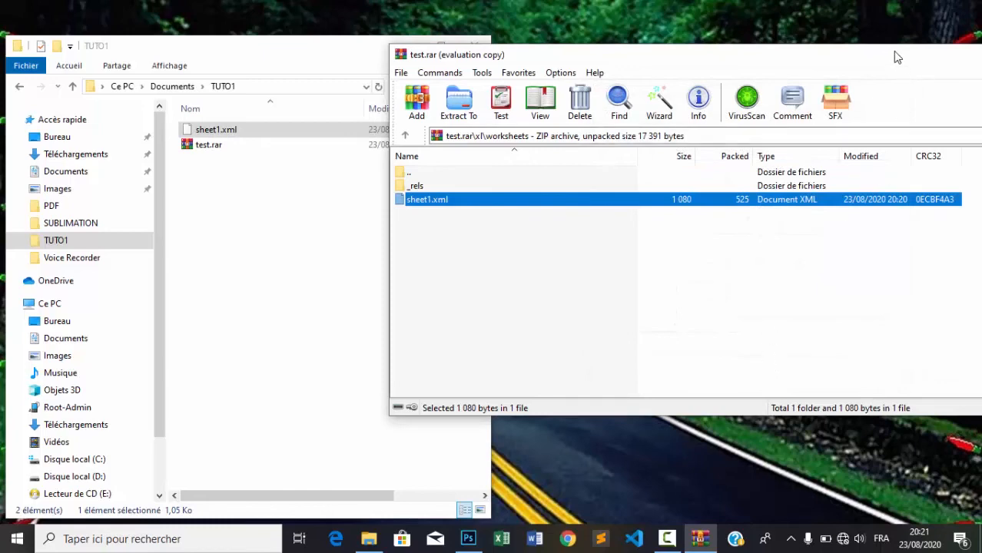
pyautogui.moveTo(894, 55); pyautogui.dragTo(736, 61)
# Step: Close WinRAR and delete the leftover sheet1.xml from the TUTO1 folder
pyautogui.click(947, 61)
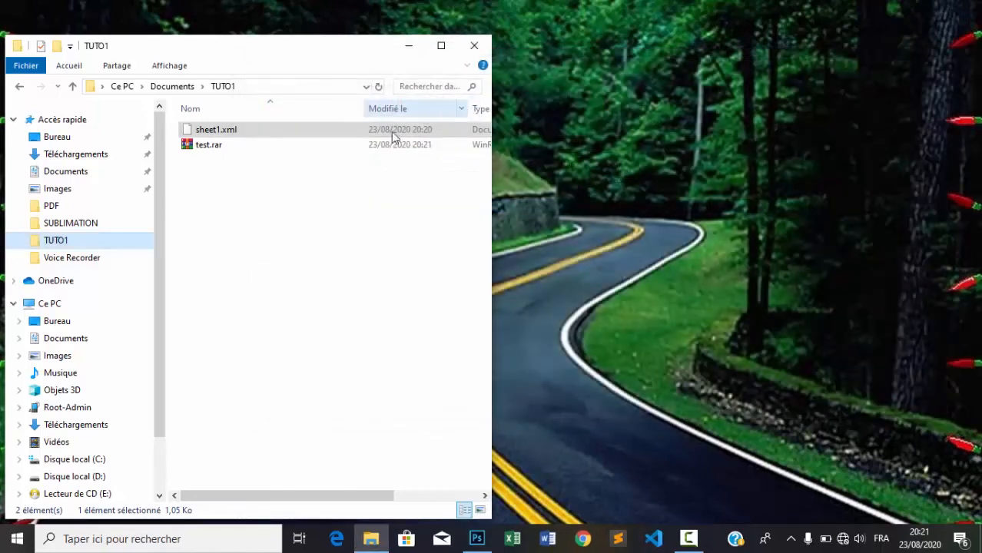
pyautogui.click(231, 200)
pyautogui.click(238, 137)
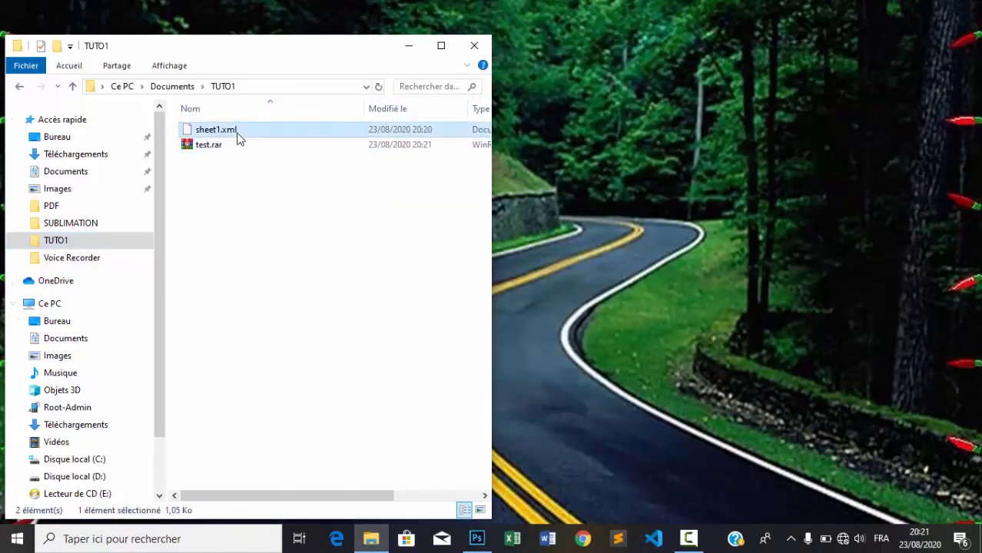
pyautogui.press('Delete')
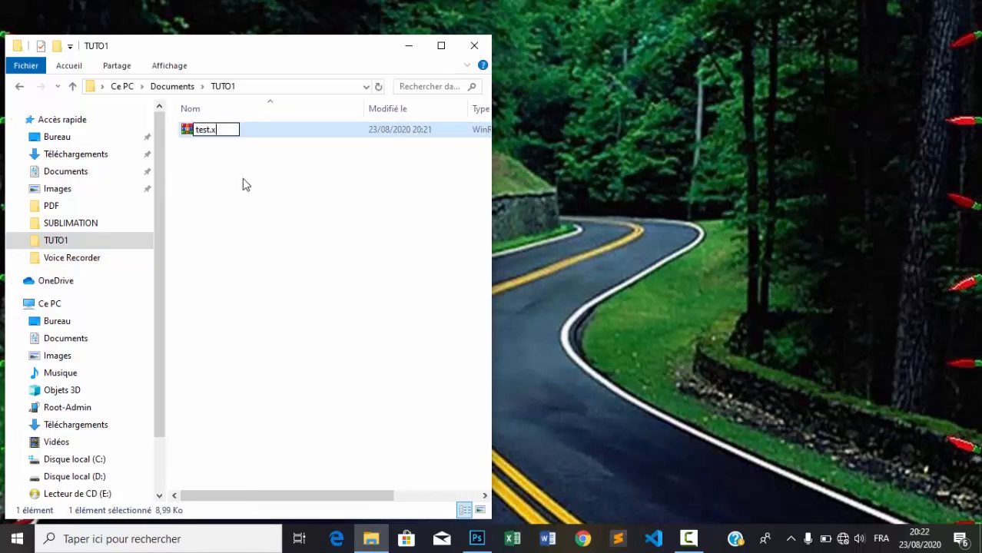
# Step: Rename test.rar to test.xlsx, confirming the file extension change
pyautogui.press('BackSpace')
pyautogui.write('xl')
pyautogui.write('xs')
pyautogui.press('BackSpace')
pyautogui.press('BackSpace')
pyautogui.write('sx')
pyautogui.press('Return')
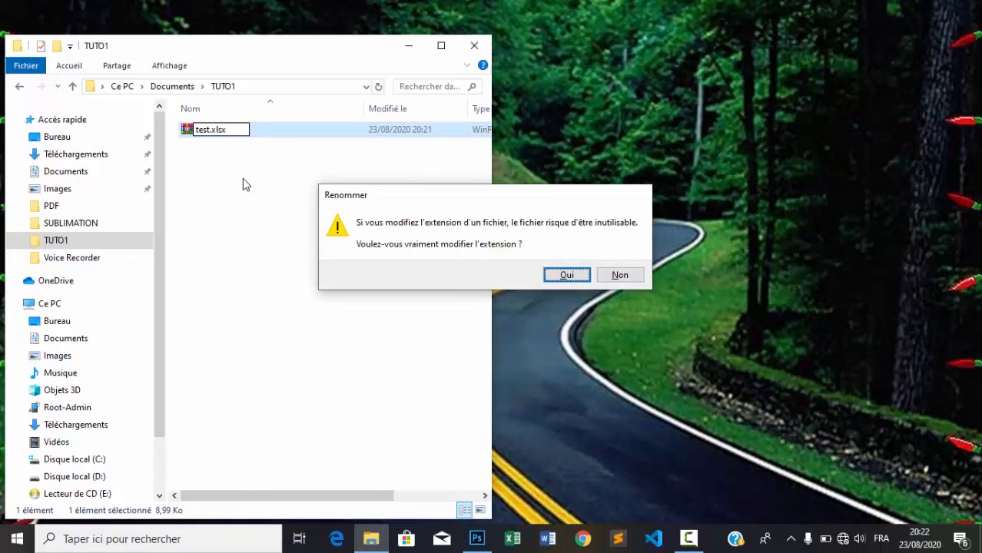
pyautogui.press('Return')
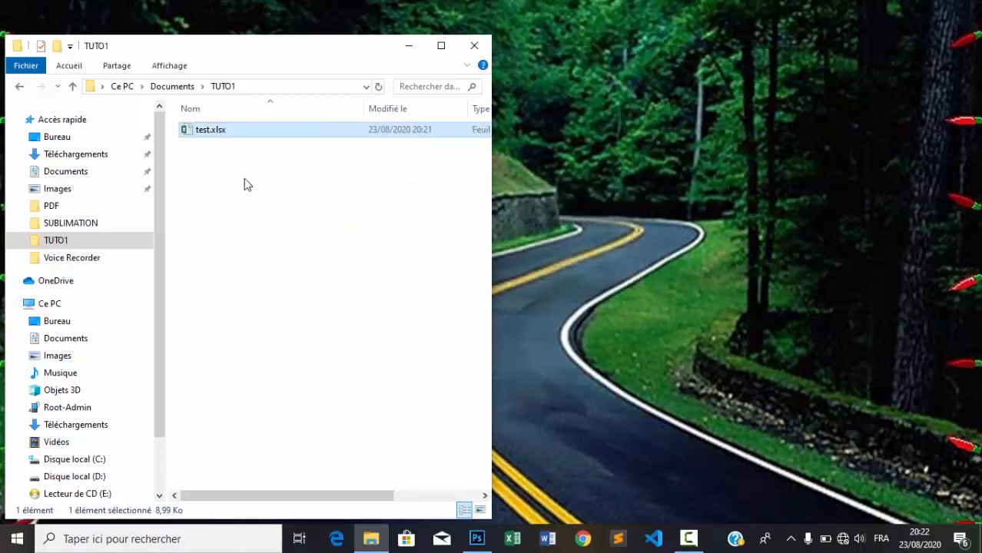
pyautogui.moveTo(188, 141)
# Step: Open test.xlsx in Excel and check that sheet Feuil1 is no longer protected
pyautogui.doubleClick(191, 131)
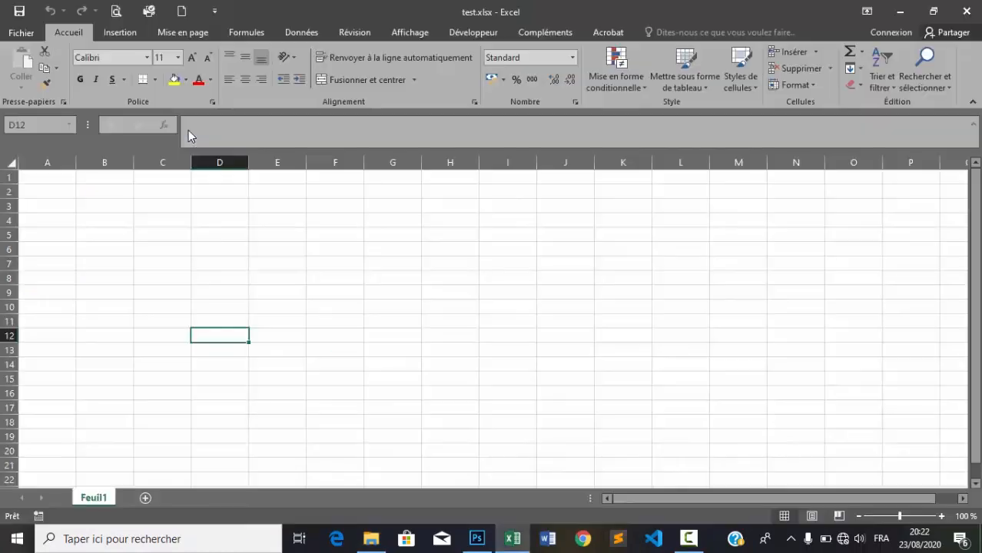
pyautogui.rightClick(89, 500)
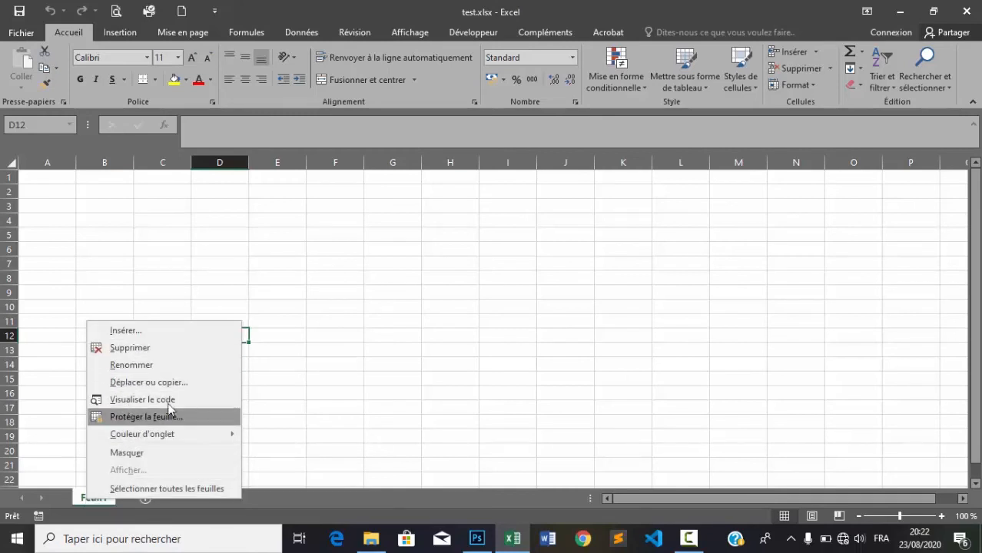
pyautogui.click(293, 342)
# Step: Enter test text in E13 ('fgfdfd'), F7 ('vvdd') and G10 ('cbc')
pyautogui.click(295, 352)
pyautogui.write('fgfdfd')
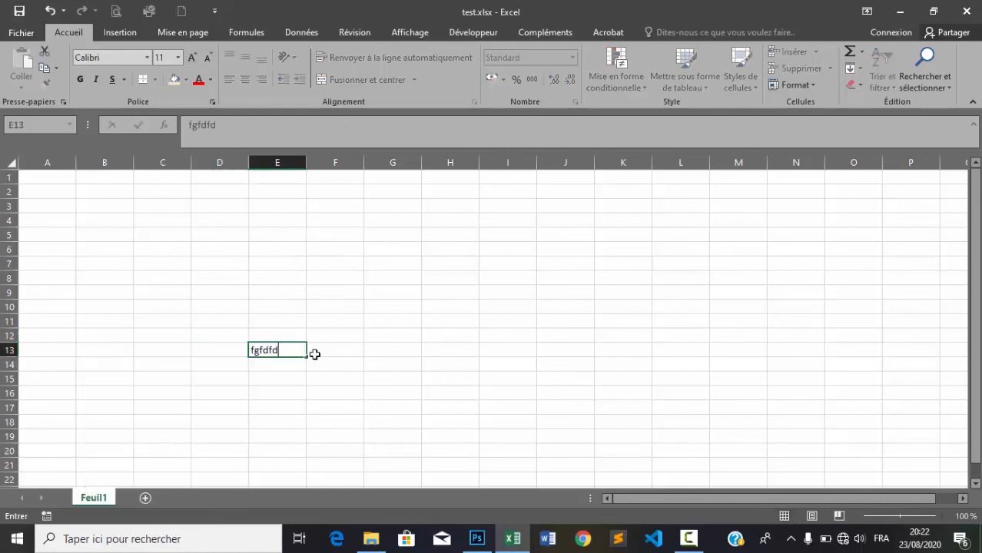
pyautogui.click(347, 352)
pyautogui.click(318, 263)
pyautogui.write('vvdd')
pyautogui.click(401, 304)
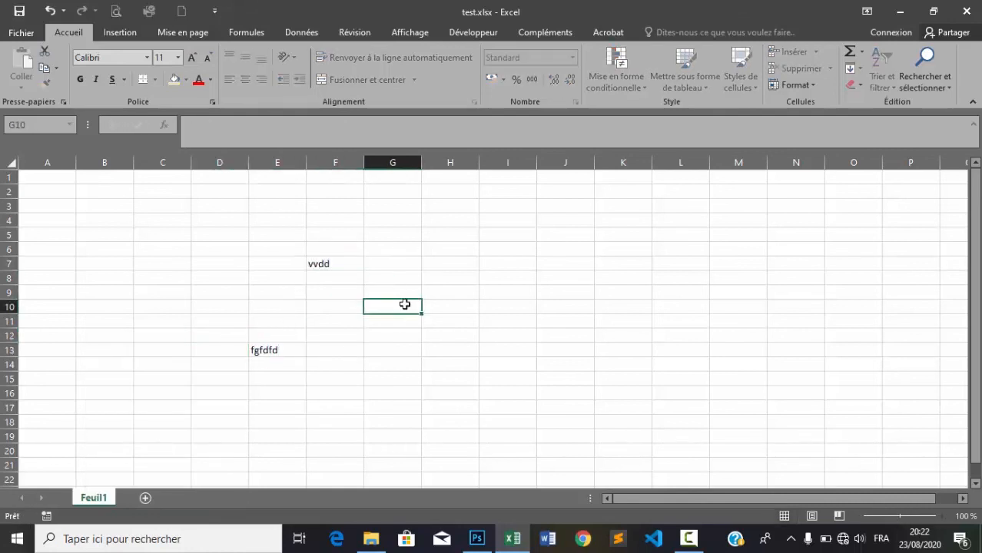
pyautogui.write('cbc')
pyautogui.press('Left')
pyautogui.press('Left')
pyautogui.press('Left')
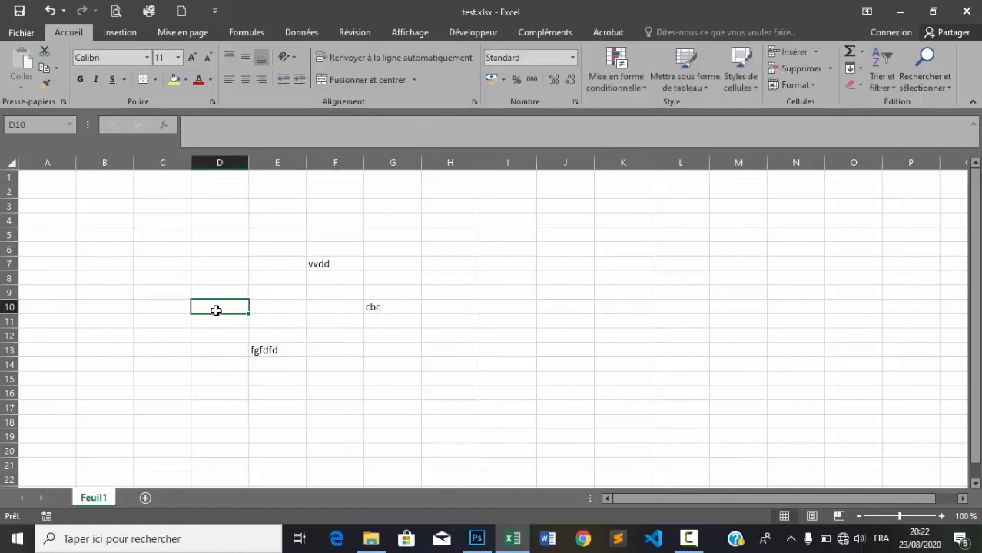
pyautogui.click(313, 306)
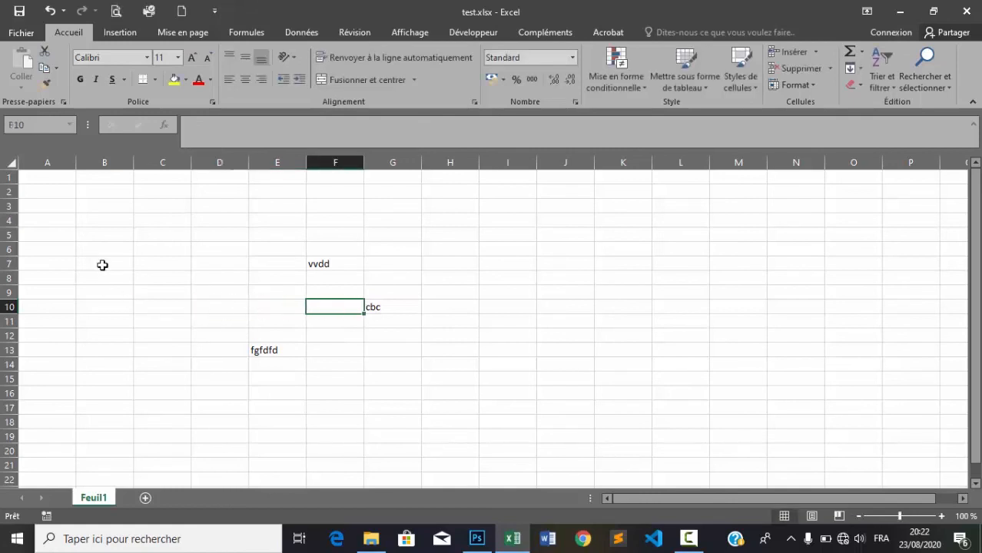
# Step: Format A1:A3 with yellow fill, automatic font colour, size 18 and bold
pyautogui.click(40, 176)
pyautogui.moveTo(41, 180); pyautogui.dragTo(40, 204)
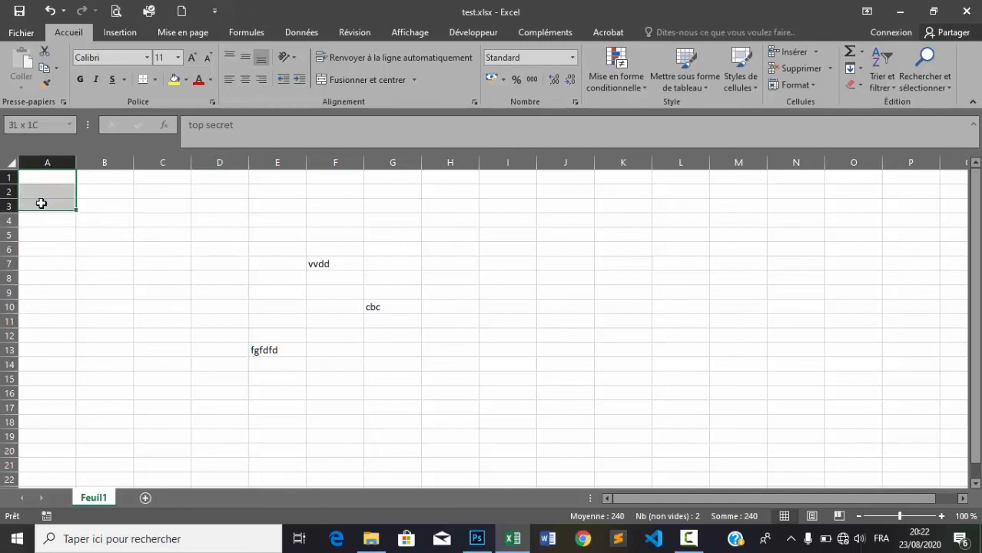
pyautogui.click(175, 79)
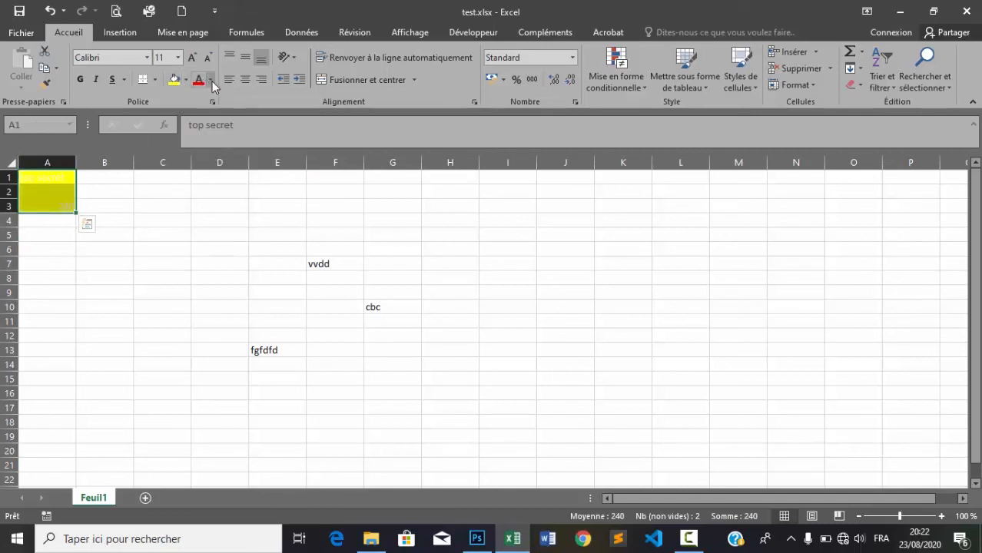
pyautogui.click(210, 80)
pyautogui.click(222, 96)
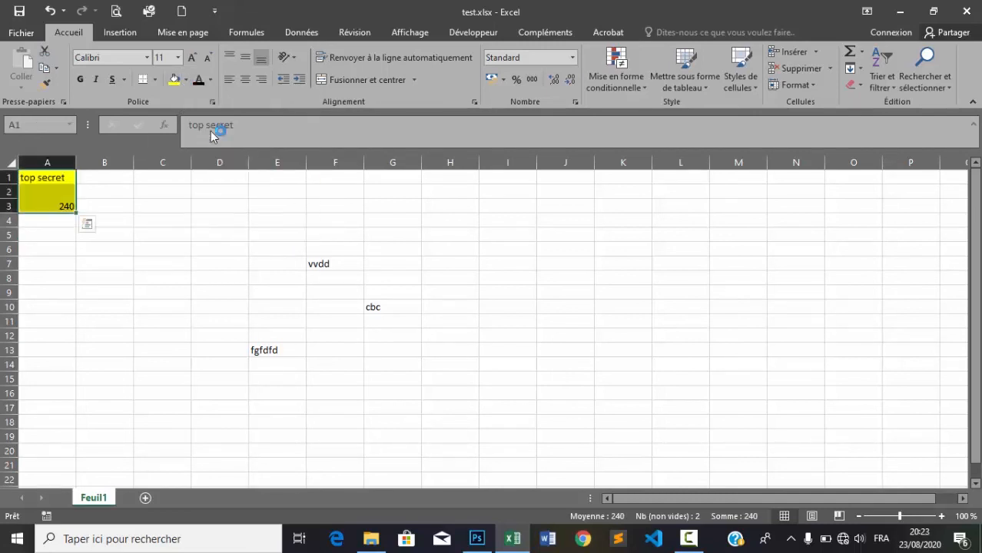
pyautogui.click(191, 57)
pyautogui.click(192, 57)
pyautogui.click(191, 57)
pyautogui.click(191, 58)
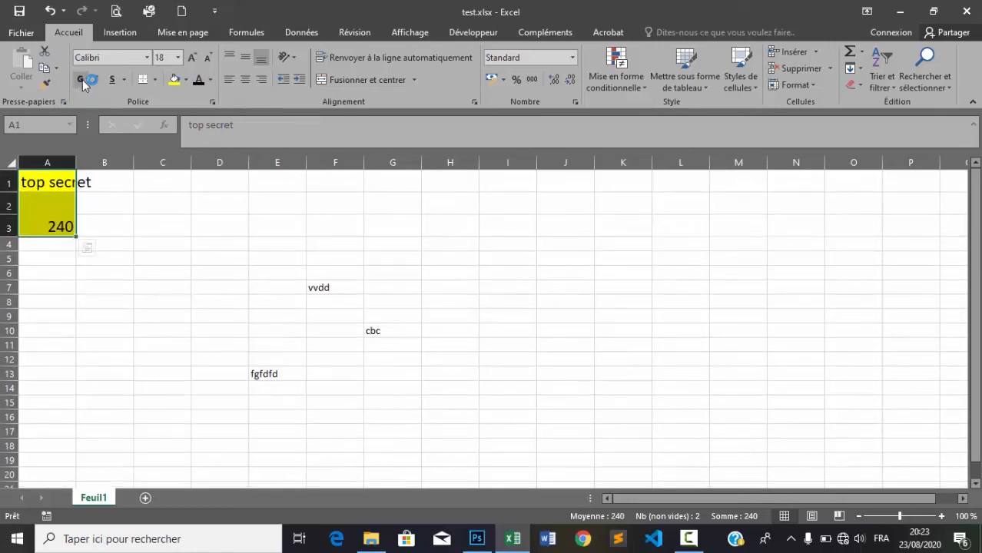
pyautogui.click(80, 79)
pyautogui.click(169, 290)
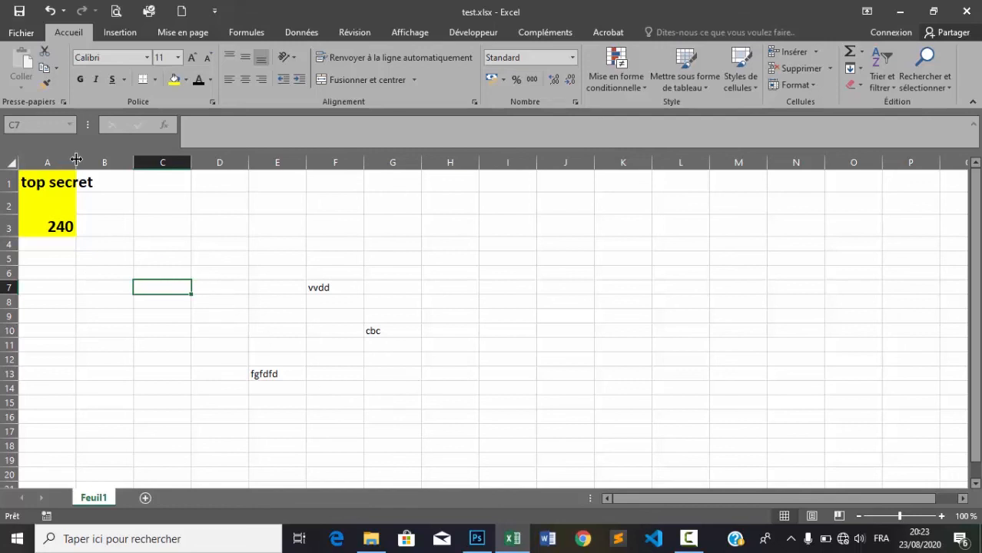
# Step: Widen column A to fit 'top secret', then close test.xlsx choosing Ne pas enregistrer
pyautogui.moveTo(76, 159); pyautogui.dragTo(108, 160)
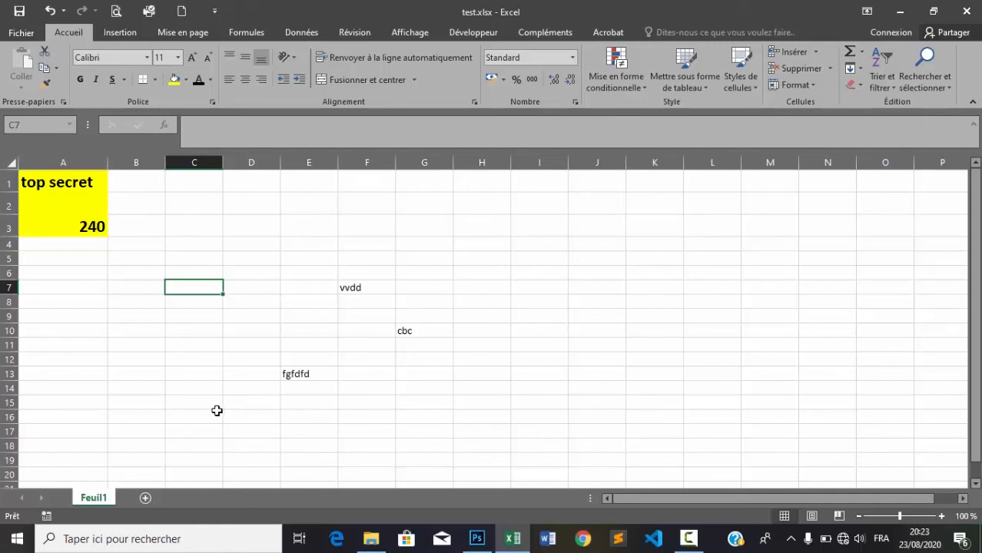
pyautogui.click(967, 11)
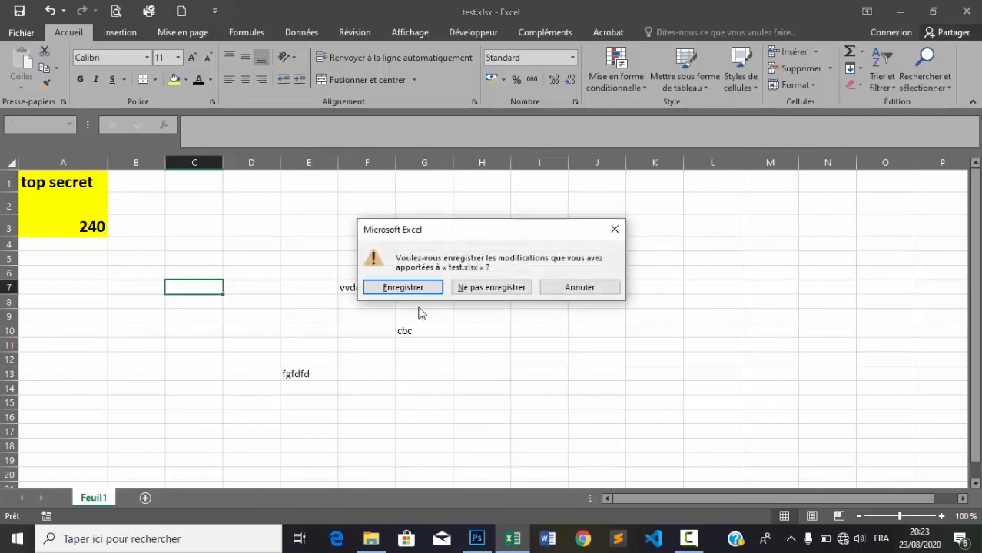
pyautogui.click(490, 286)
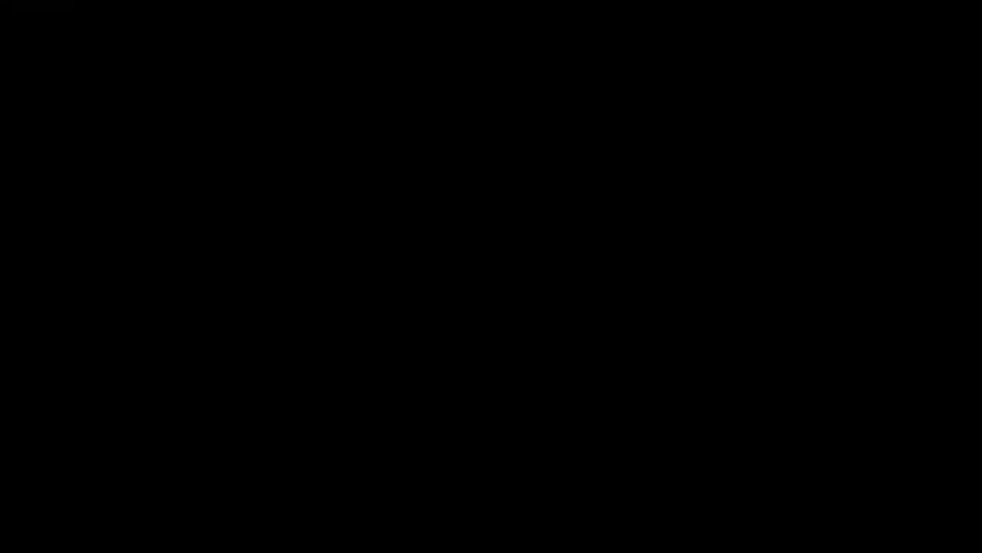